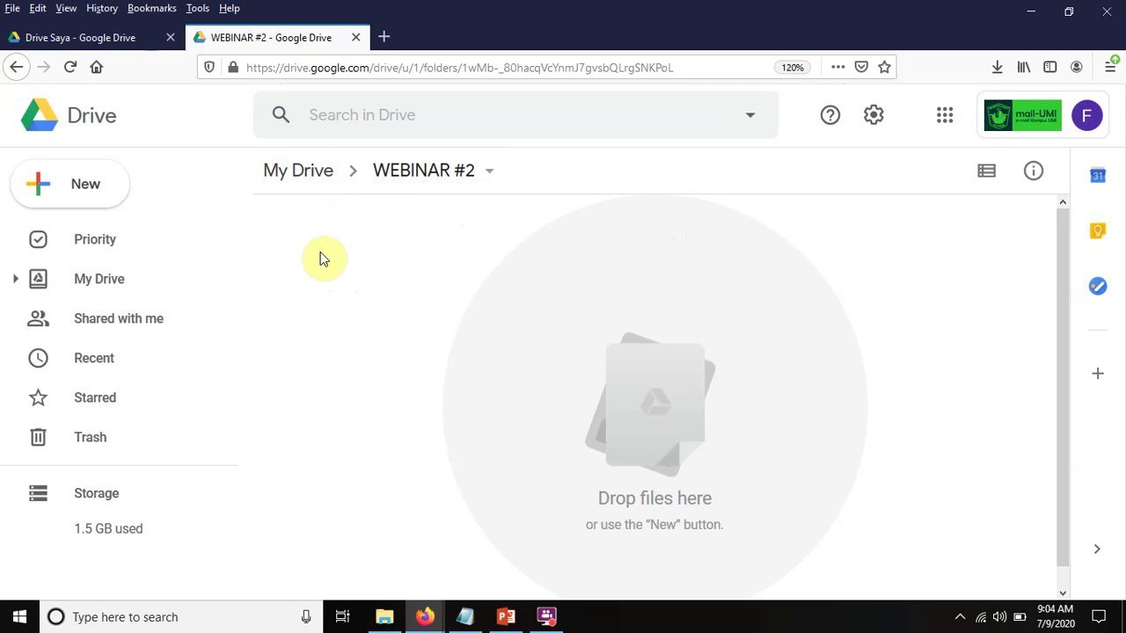
{"action": "right_click", "coordinate": [342, 270]}
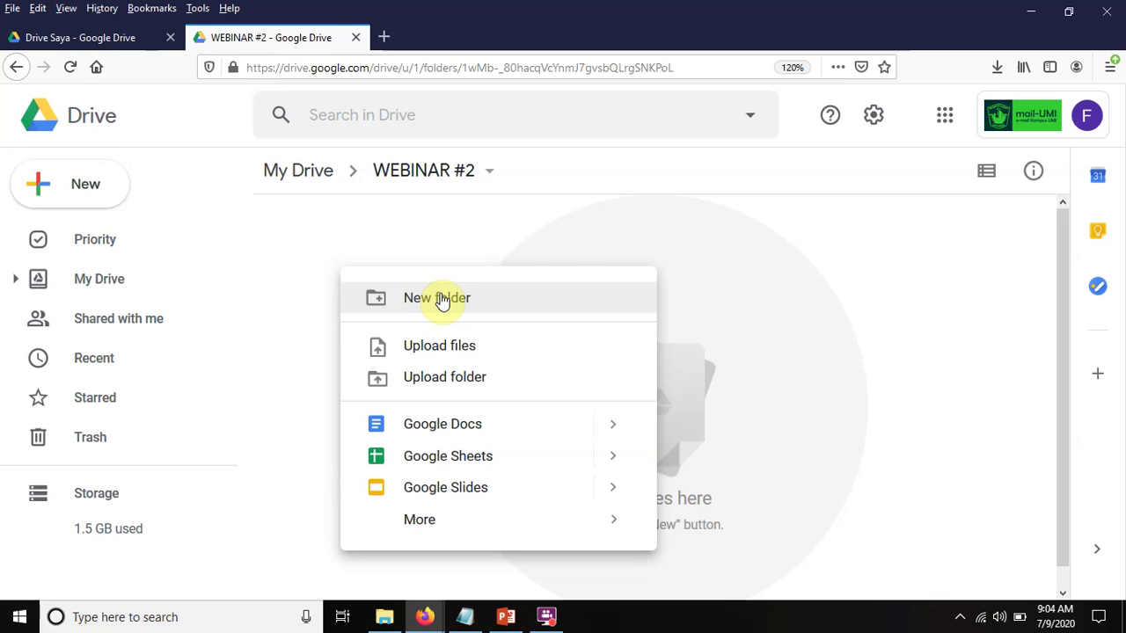
{"action": "left_click", "coordinate": [568, 238]}
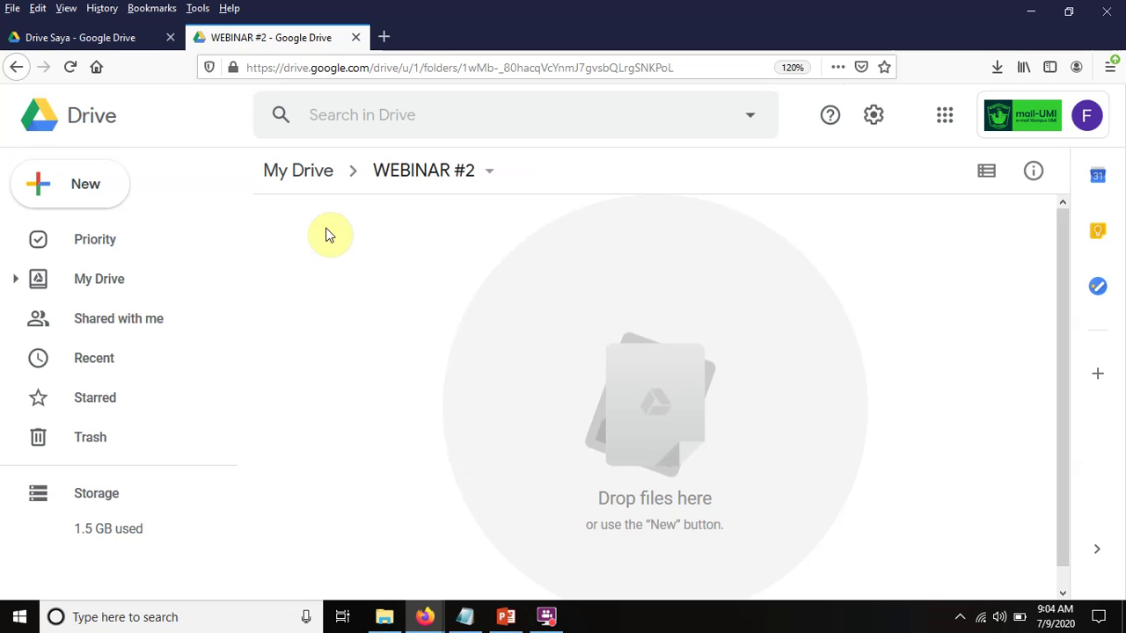
{"action": "left_click", "coordinate": [506, 616]}
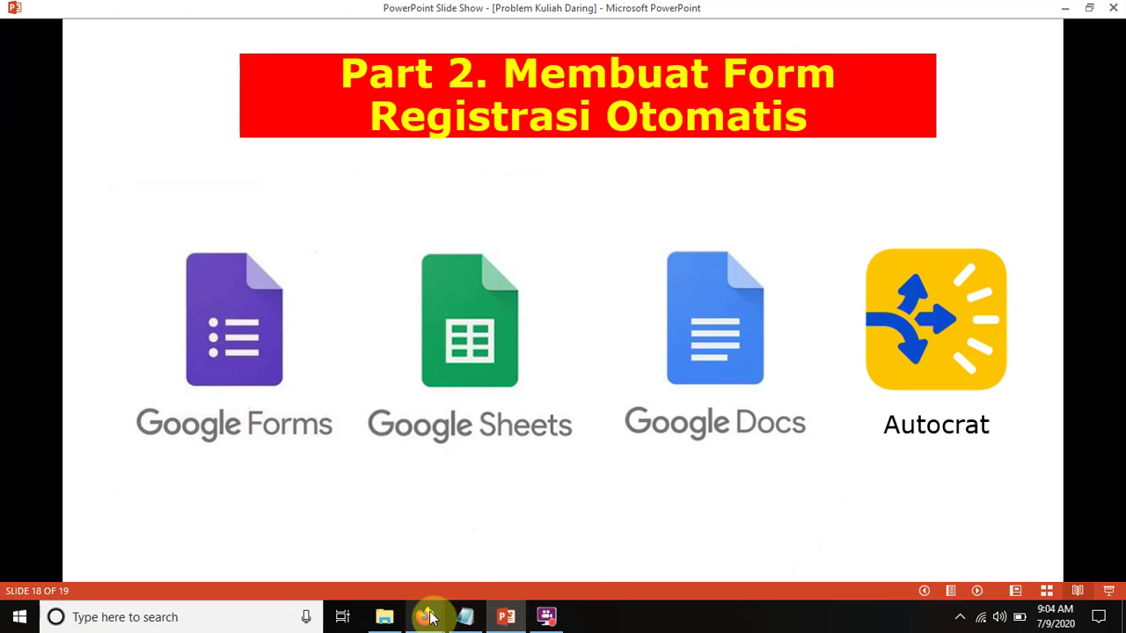
{"action": "mouse_move", "coordinate": [425, 617]}
{"action": "left_click", "coordinate": [396, 578]}
Create a new blank Google Form inside the WEBINAR #2 folder.
{"action": "right_click", "coordinate": [353, 276]}
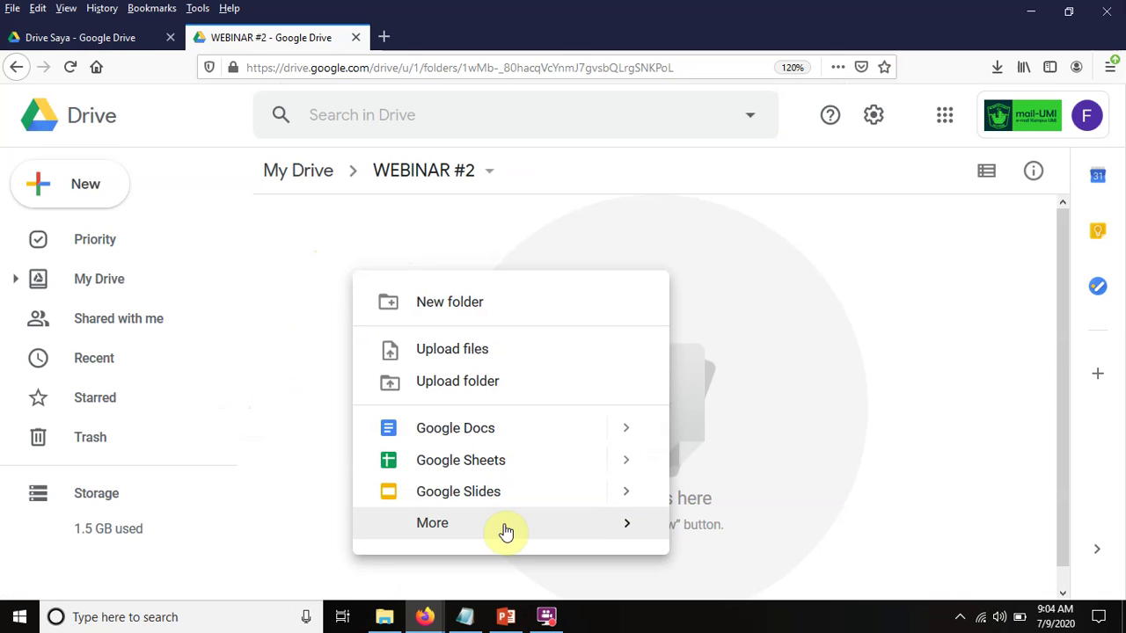
{"action": "mouse_move", "coordinate": [505, 532]}
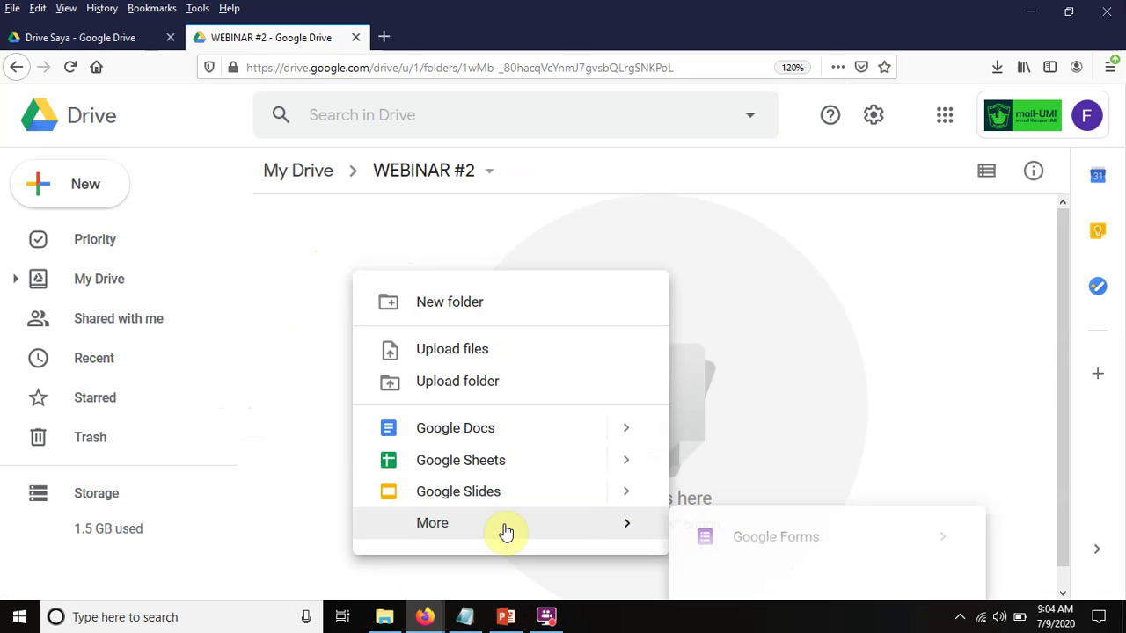
{"action": "left_click", "coordinate": [813, 545]}
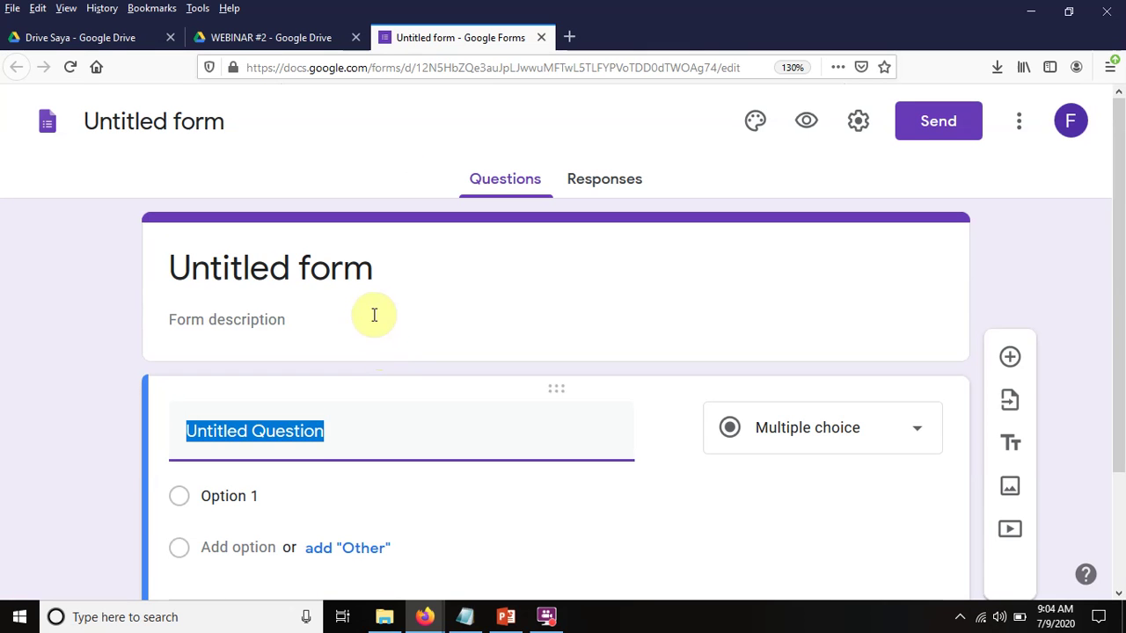
Replace the form's title with "FORMULIR REGISTRASI WEBINAR #2".
{"action": "left_click", "coordinate": [344, 267]}
{"action": "left_click", "coordinate": [234, 323]}
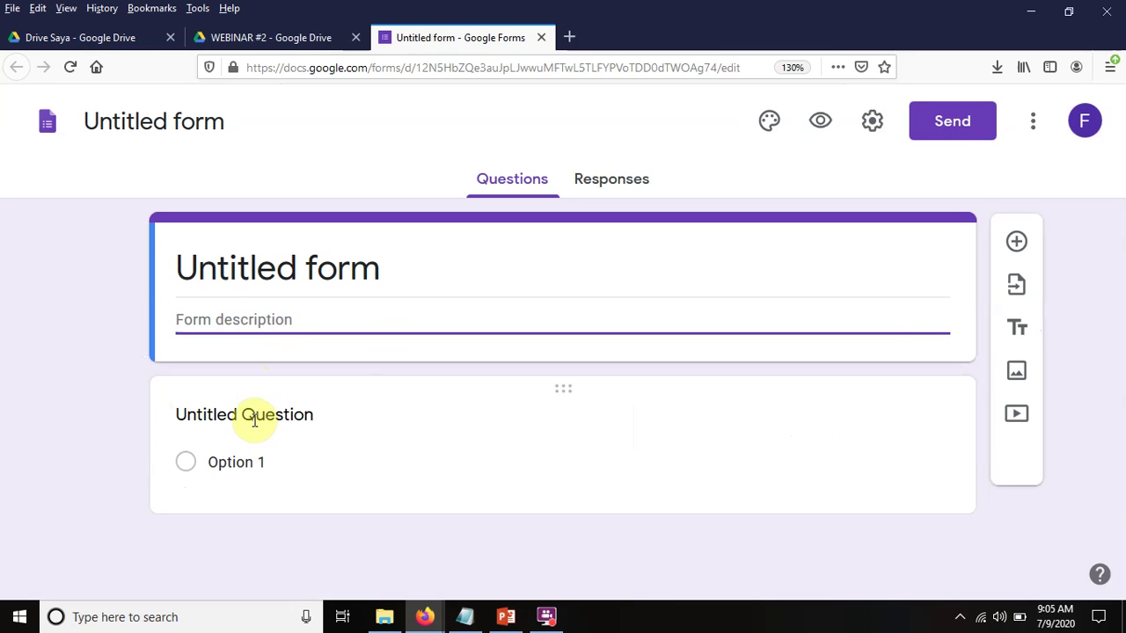
{"action": "left_click", "coordinate": [321, 268]}
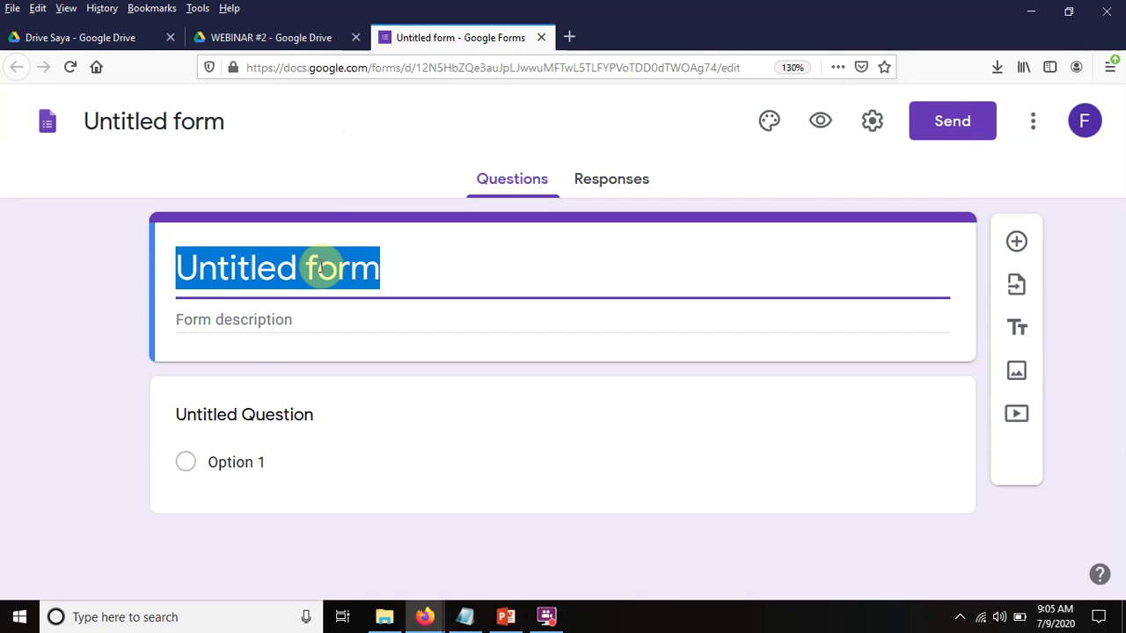
{"action": "type", "text": "F"}
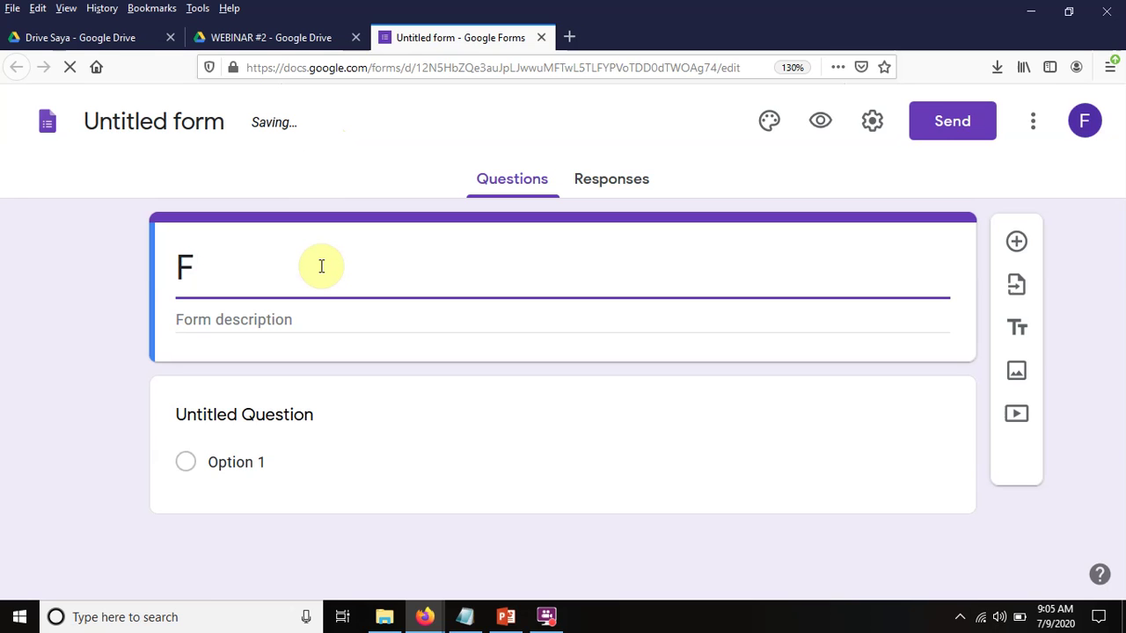
{"action": "type", "text": "ORMULIR"}
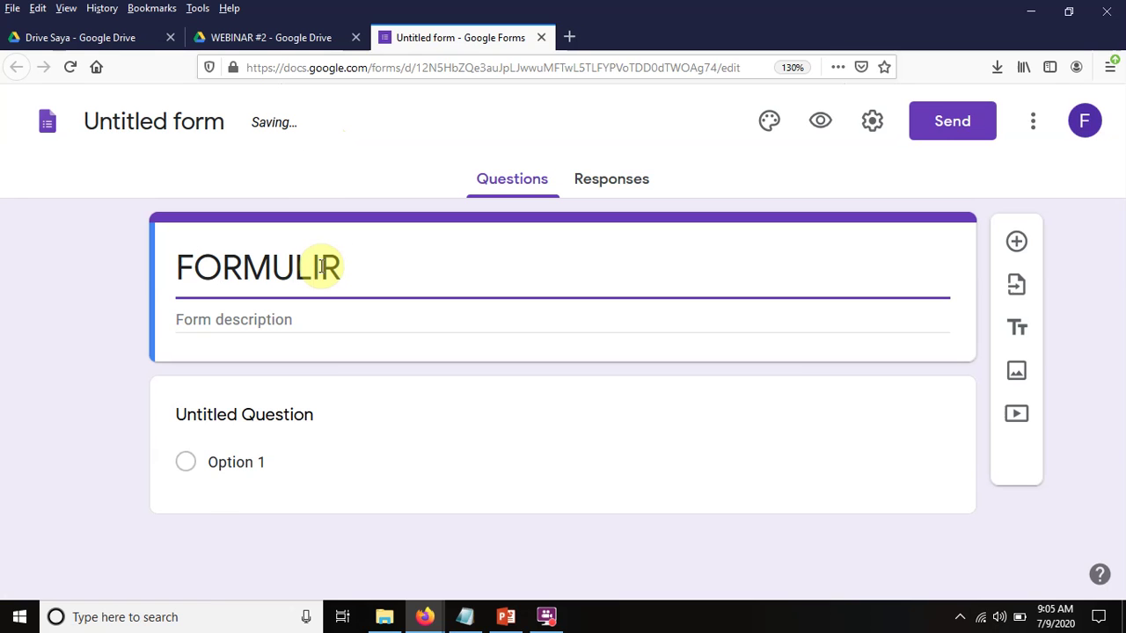
{"action": "type", "text": " REGI"}
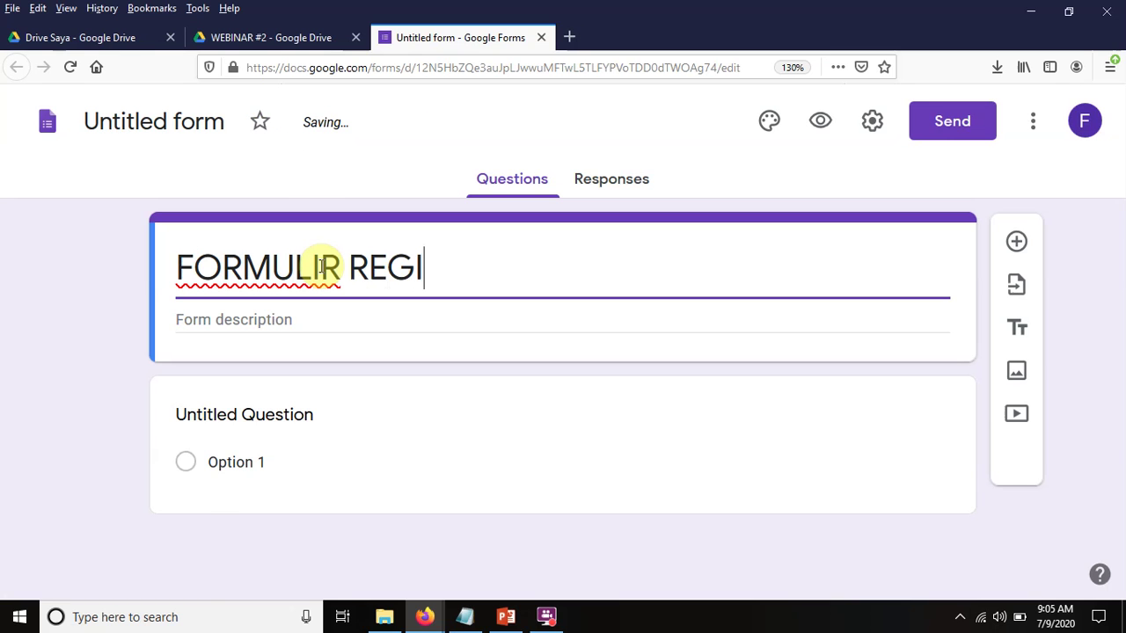
{"action": "type", "text": "SS"}
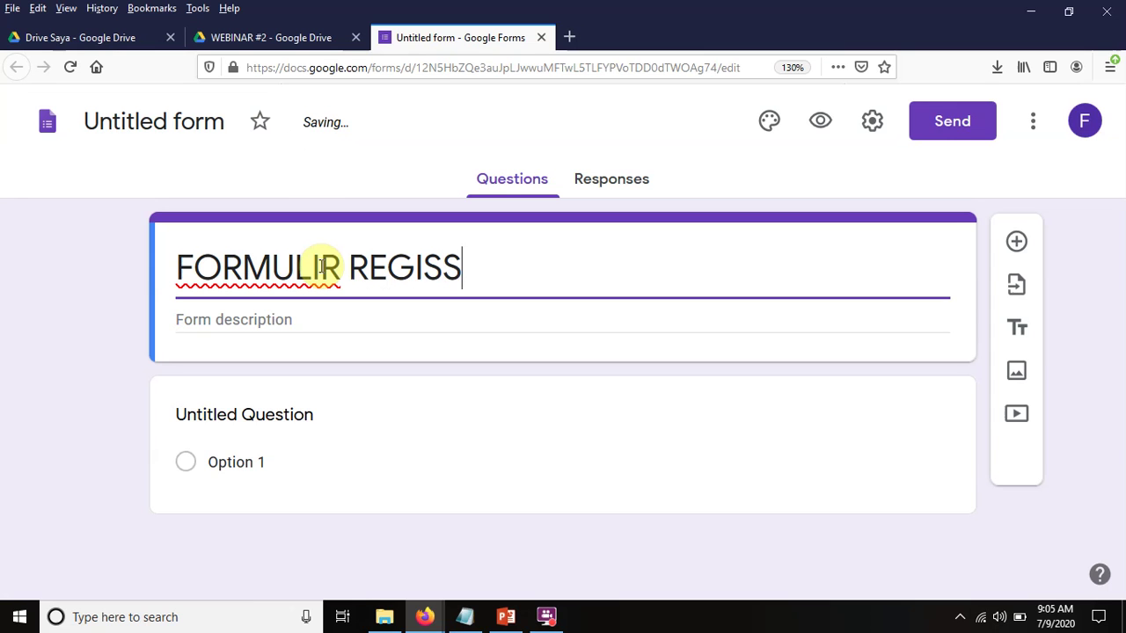
{"action": "key", "text": "BackSpace"}
{"action": "type", "text": "TRASI W"}
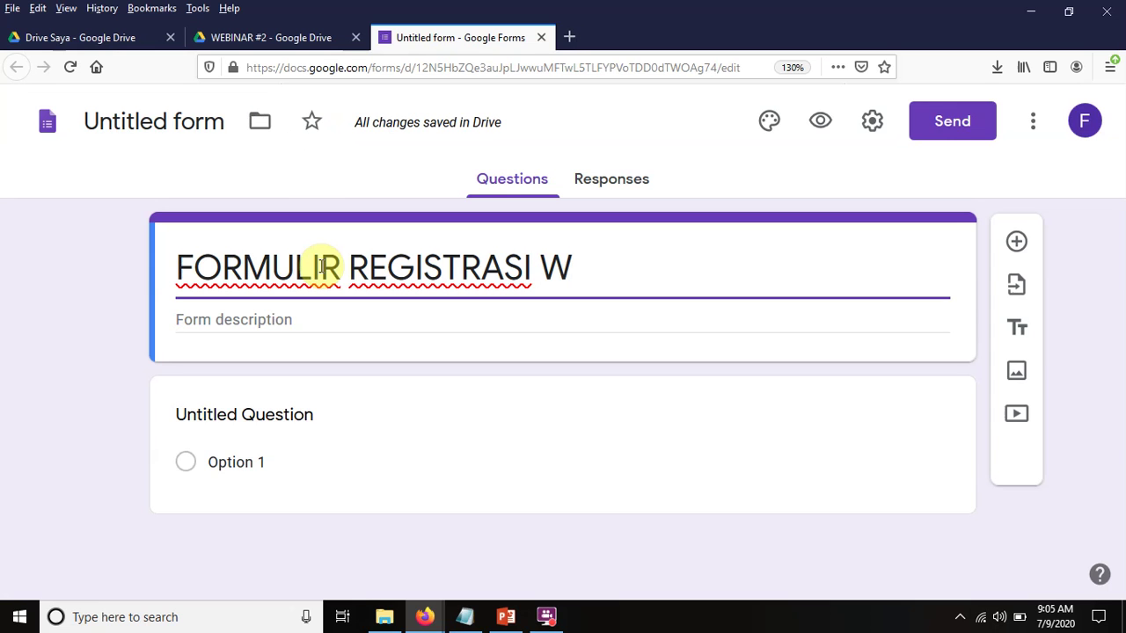
{"action": "type", "text": "EBINAR "}
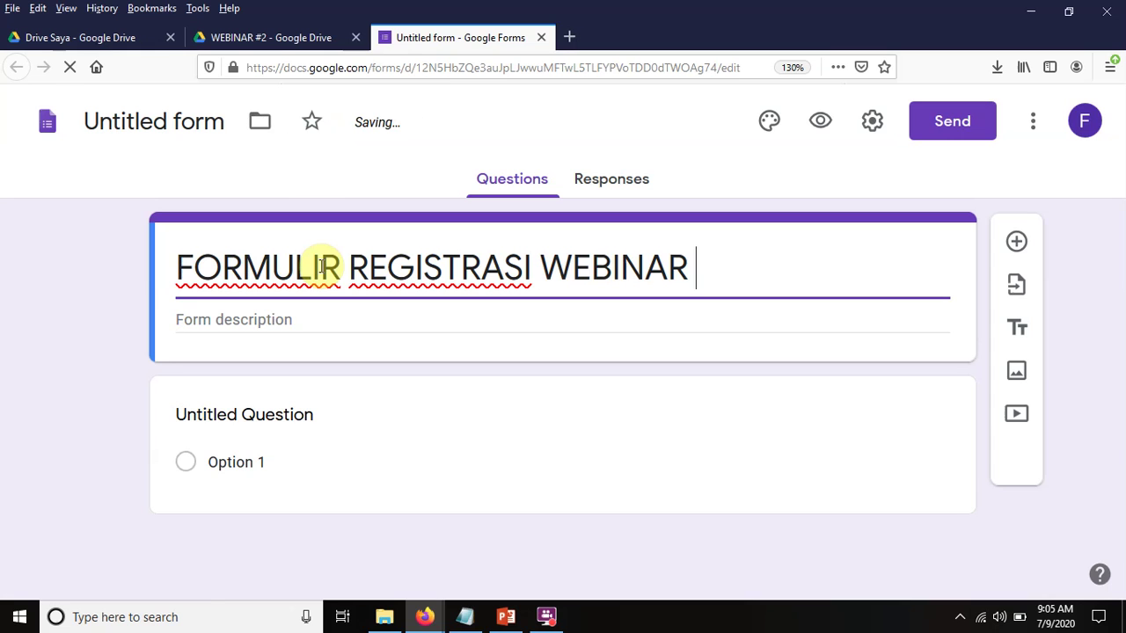
{"action": "type", "text": "#2"}
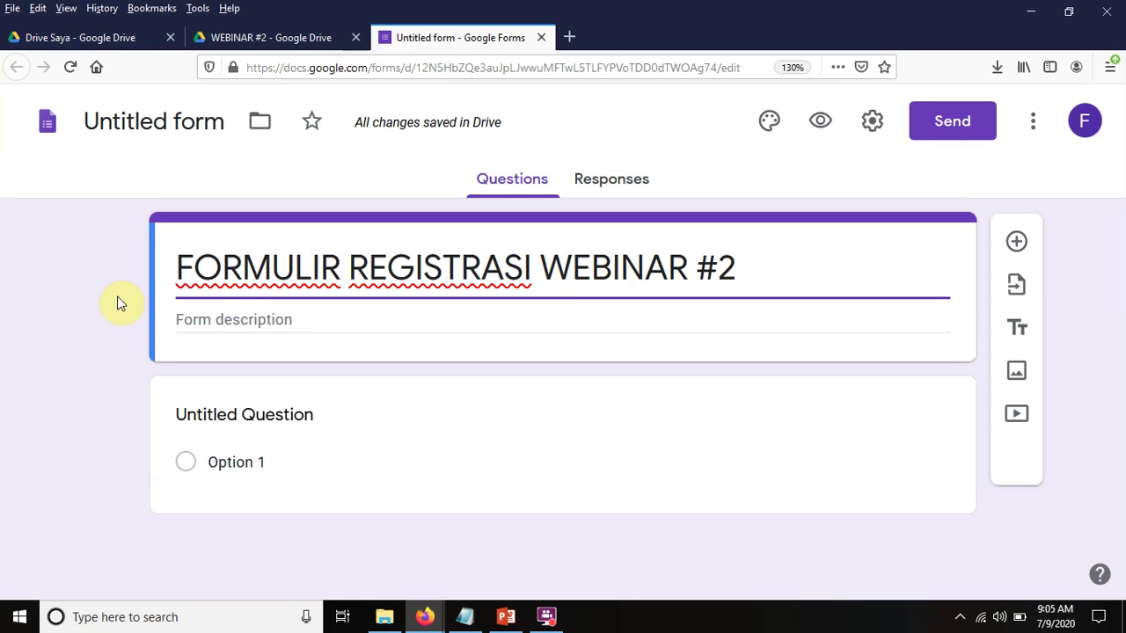
Enter "Silahkan mengisi data berikut" as the form description.
{"action": "left_click", "coordinate": [233, 320]}
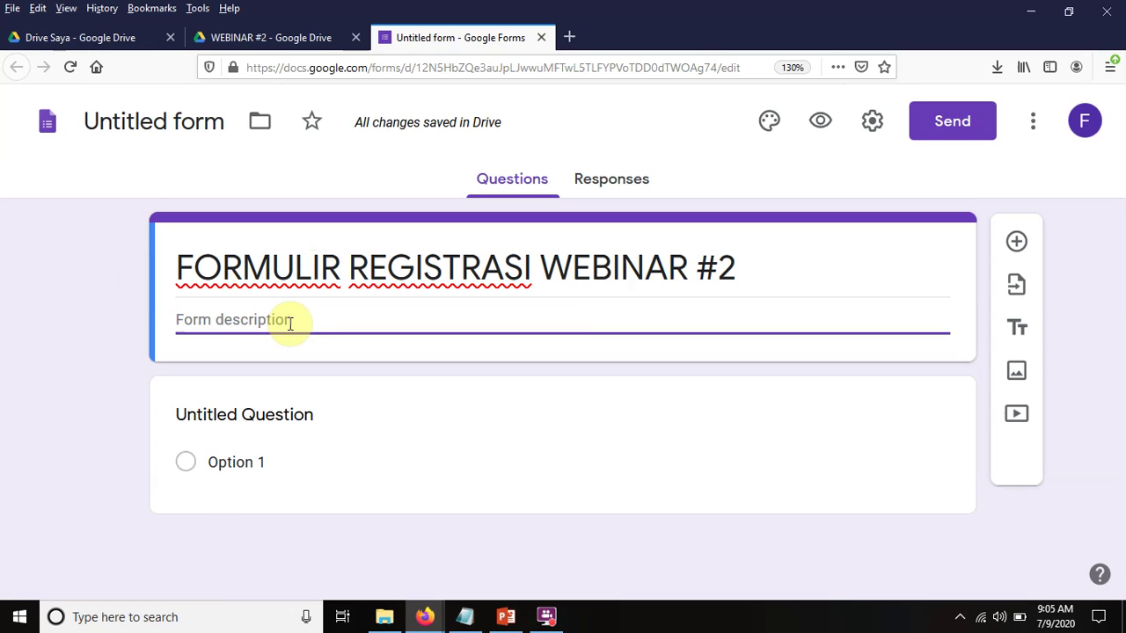
{"action": "type", "text": "sILAHKAN"}
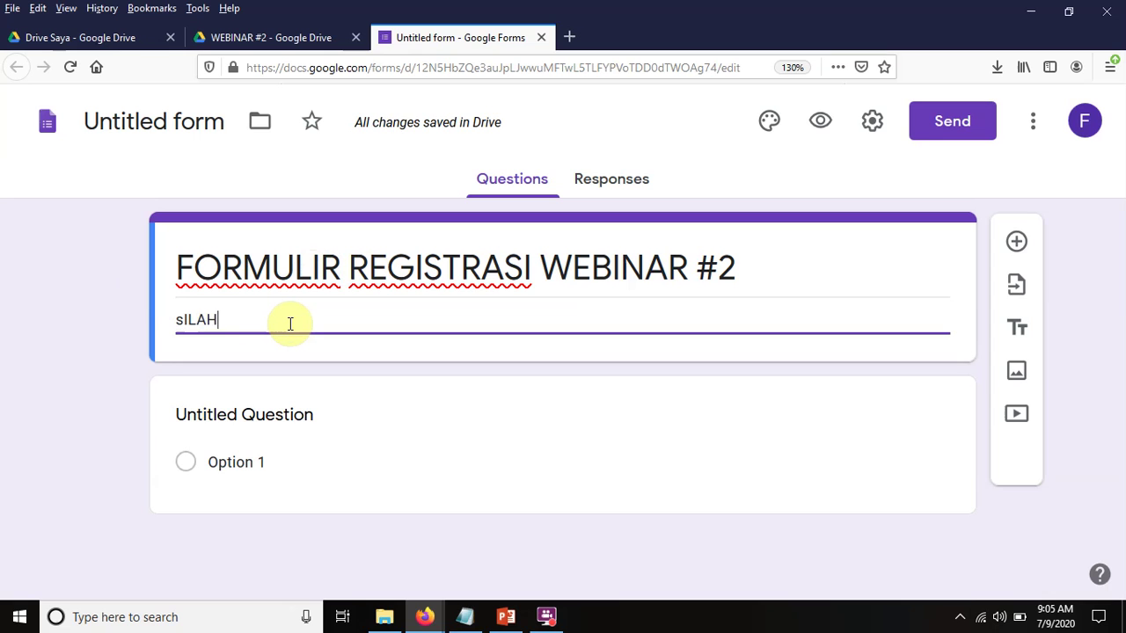
{"action": "key", "text": "BackSpace"}
{"action": "key", "text": "BackSpace"}
{"action": "key", "text": "BackSpace"}
{"action": "key", "text": "BackSpace"}
{"action": "key", "text": "BackSpace"}
{"action": "key", "text": "BackSpace"}
{"action": "key", "text": "BackSpace"}
{"action": "key", "text": "BackSpace"}
{"action": "key", "text": "BackSpace"}
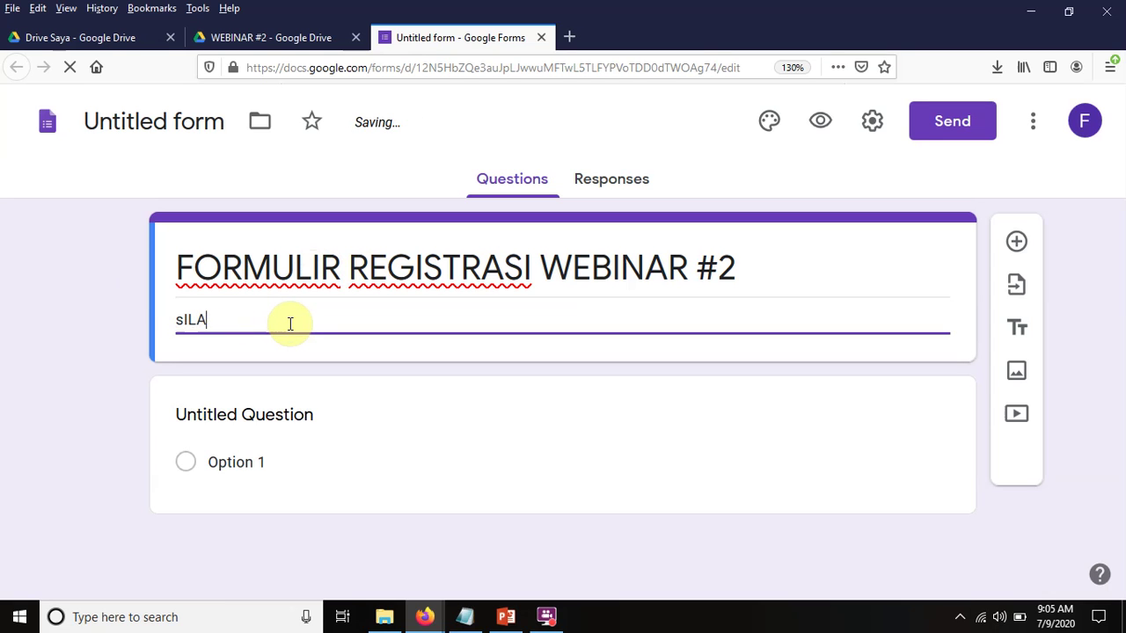
{"action": "type", "text": "Silahkan meng"}
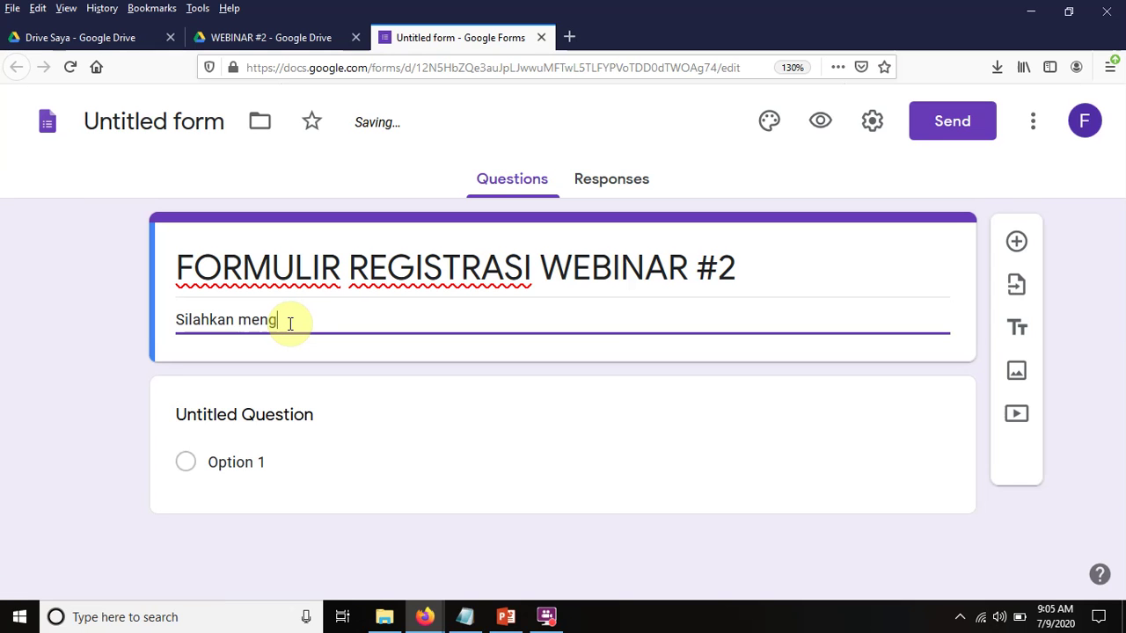
{"action": "type", "text": "isi data berikut"}
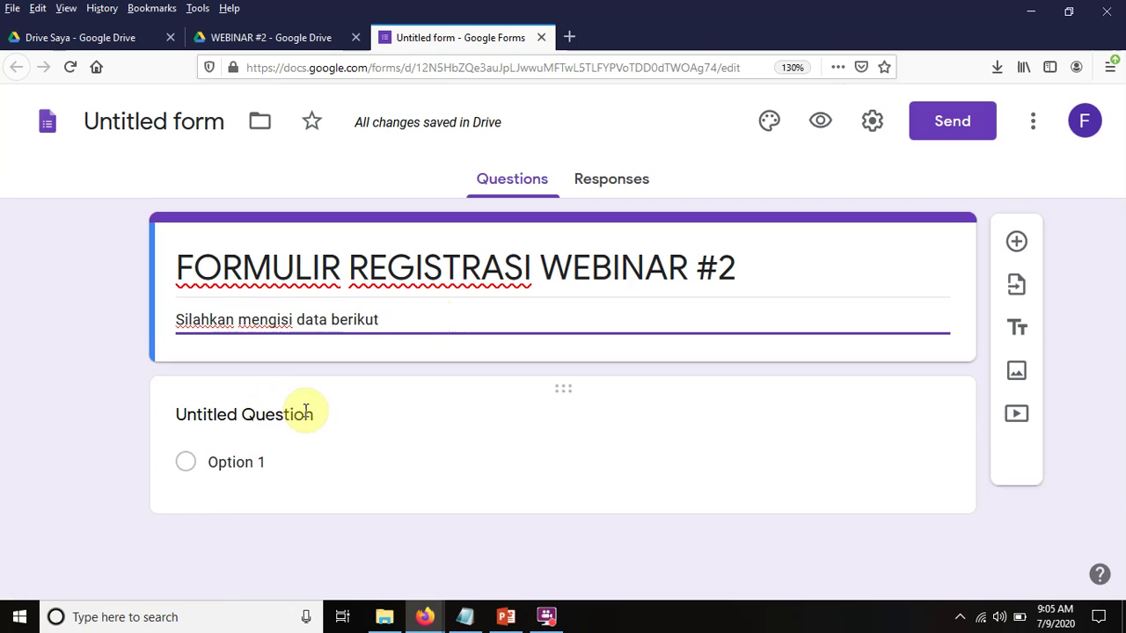
Title the first question "Nama Anda" and make it required.
{"action": "left_click", "coordinate": [238, 414]}
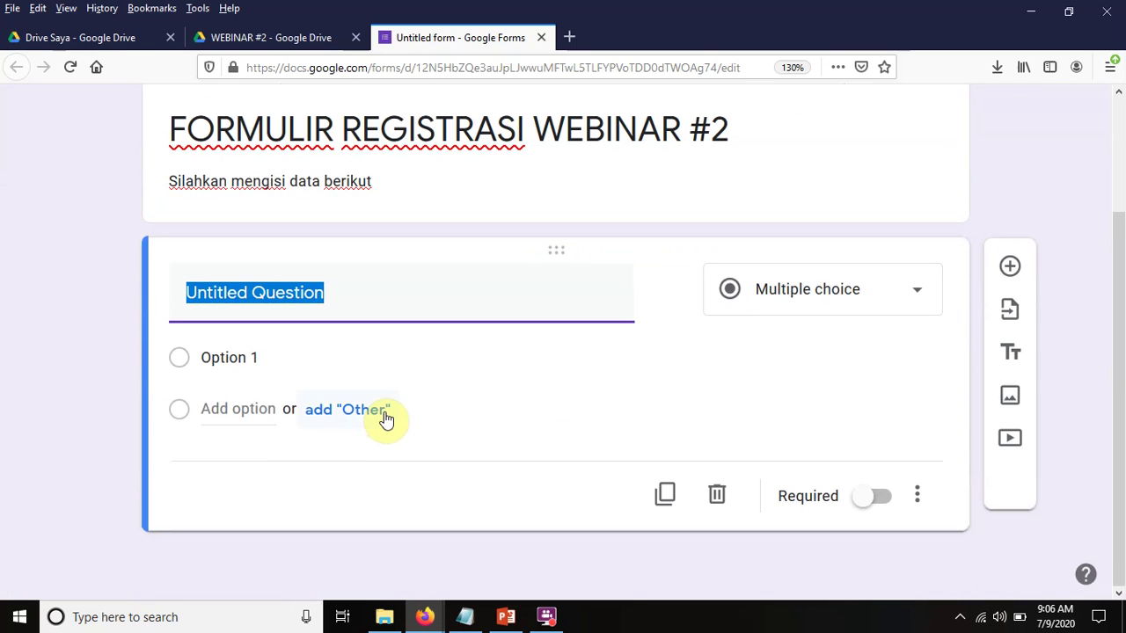
{"action": "type", "text": "Nama Anda"}
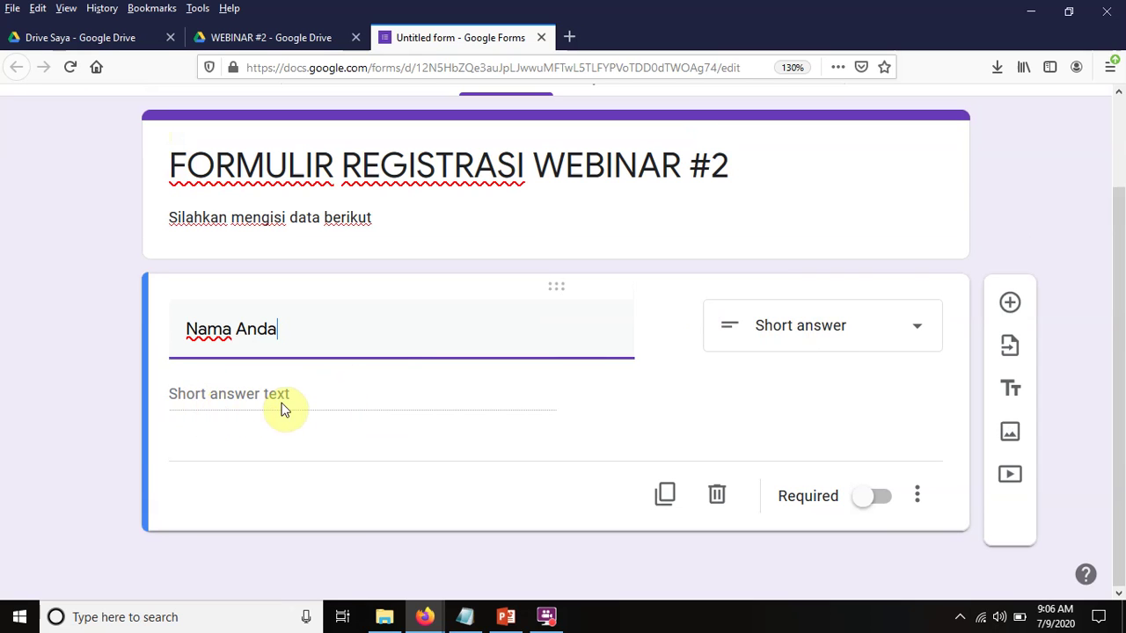
{"action": "left_click", "coordinate": [885, 502]}
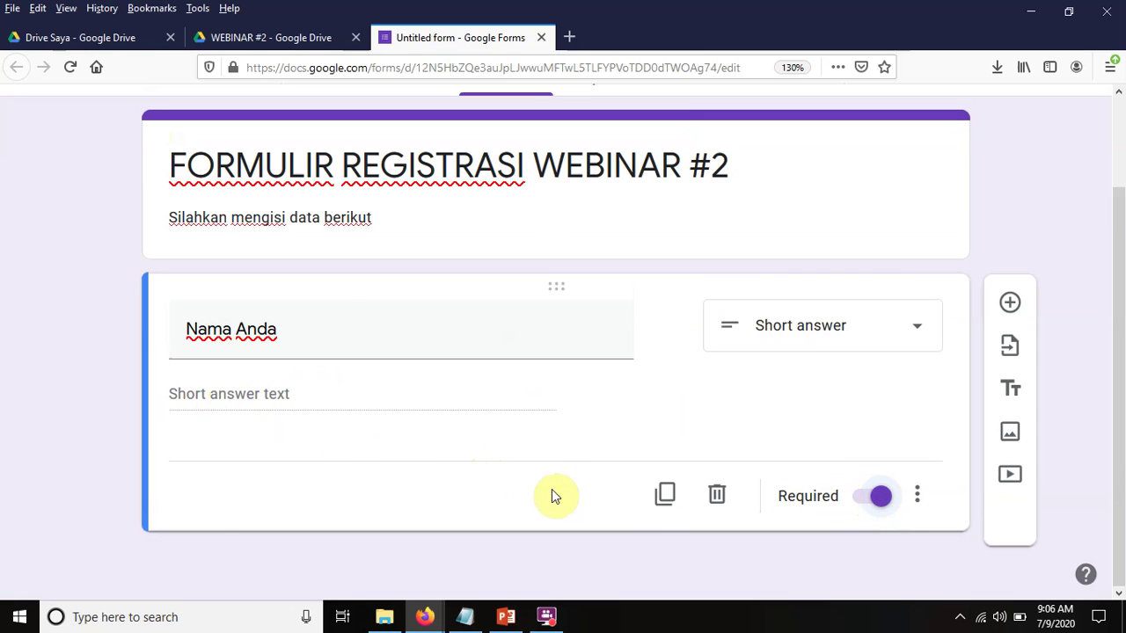
Duplicate the "Nama Anda" question and retitle the copy "Email Anda".
{"action": "left_click", "coordinate": [666, 498]}
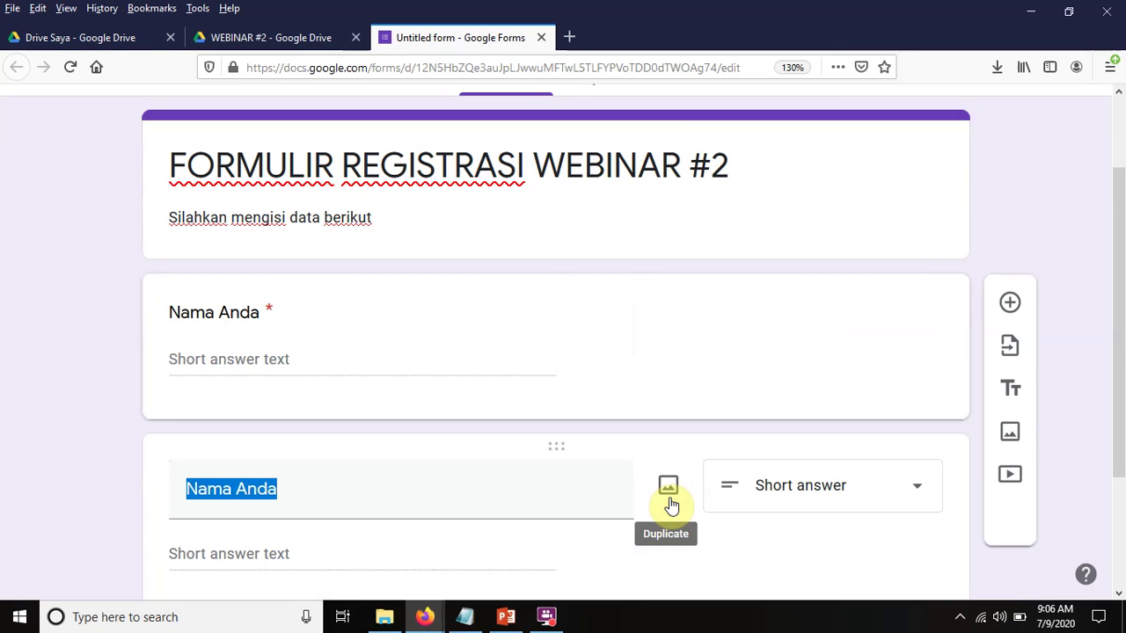
{"action": "type", "text": "E"}
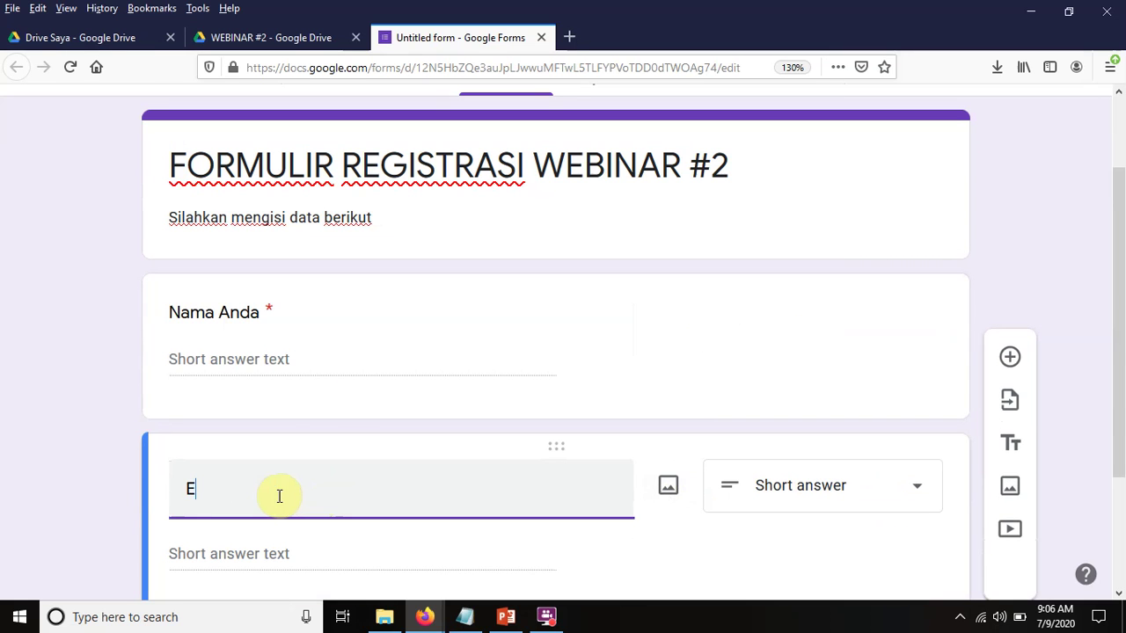
{"action": "type", "text": "-"}
{"action": "key", "text": "BackSpace"}
{"action": "type", "text": "mail Anda"}
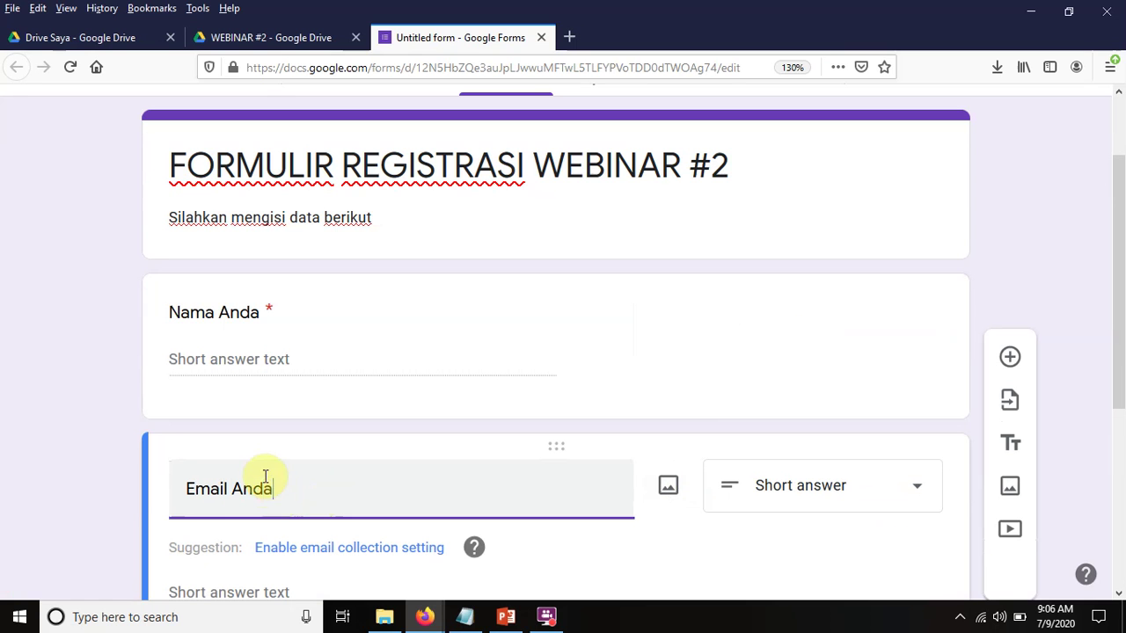
Choose Short answer as the "Email Anda" question's type and remove its number response validation.
{"action": "scroll", "coordinate": [515, 422], "scroll_direction": "down", "scroll_amount": 3}
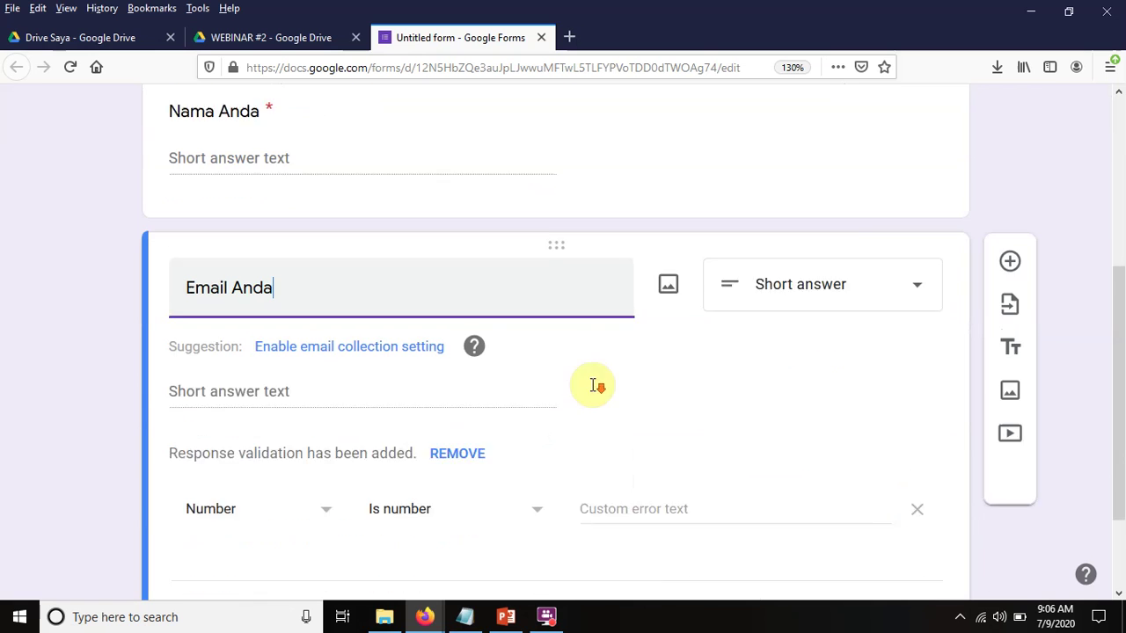
{"action": "scroll", "coordinate": [594, 385], "scroll_direction": "down", "scroll_amount": 1}
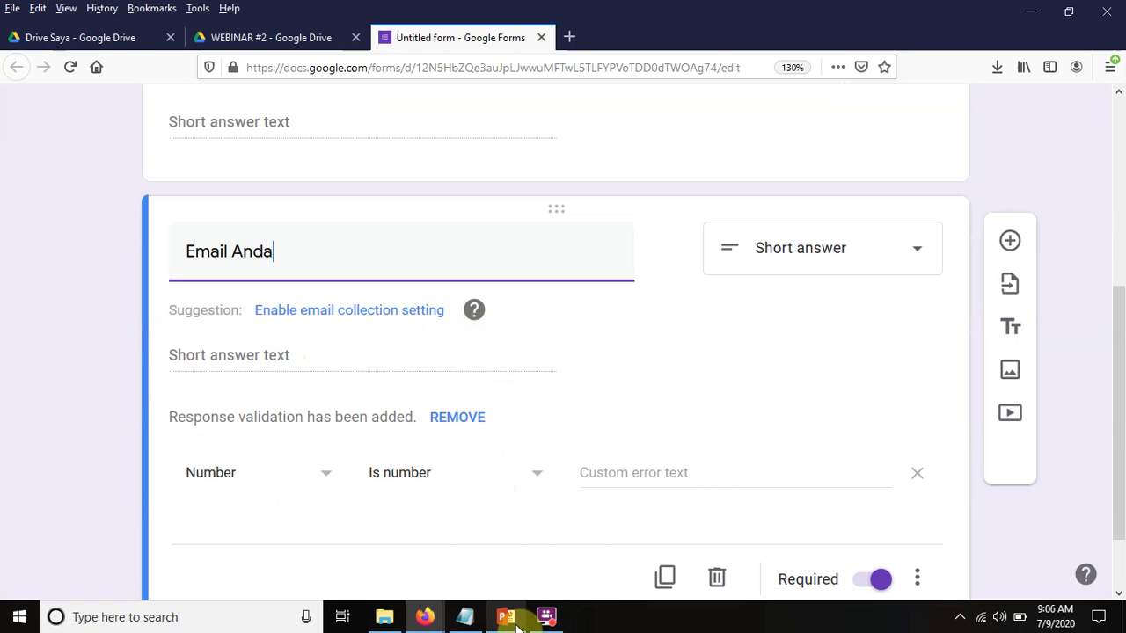
{"action": "left_click", "coordinate": [798, 255]}
{"action": "left_click", "coordinate": [809, 144]}
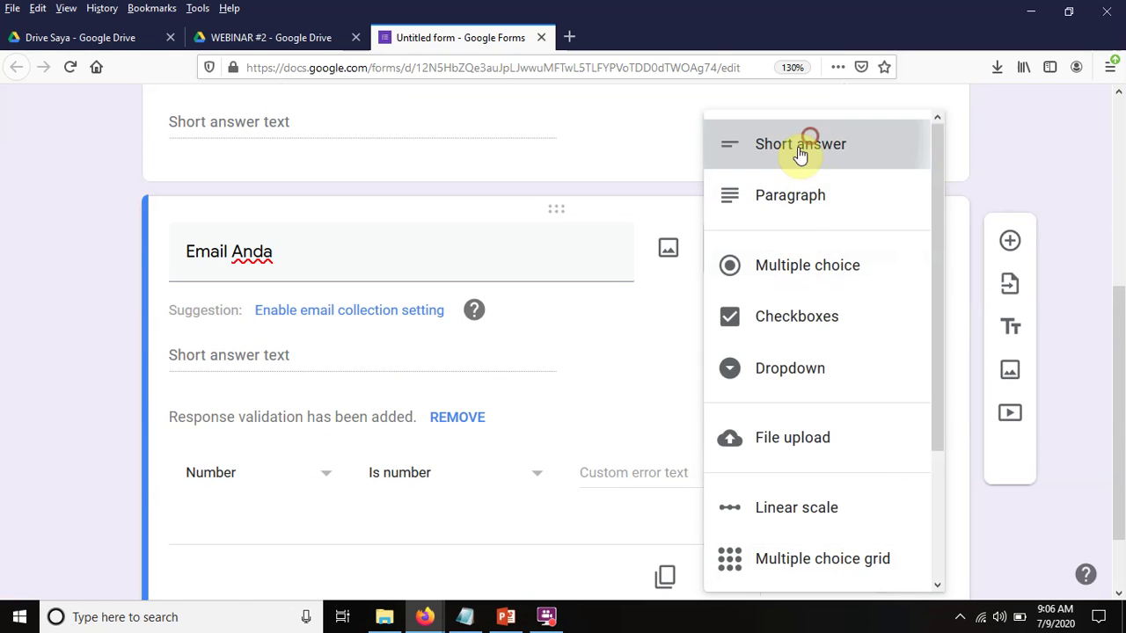
{"action": "left_click", "coordinate": [457, 421]}
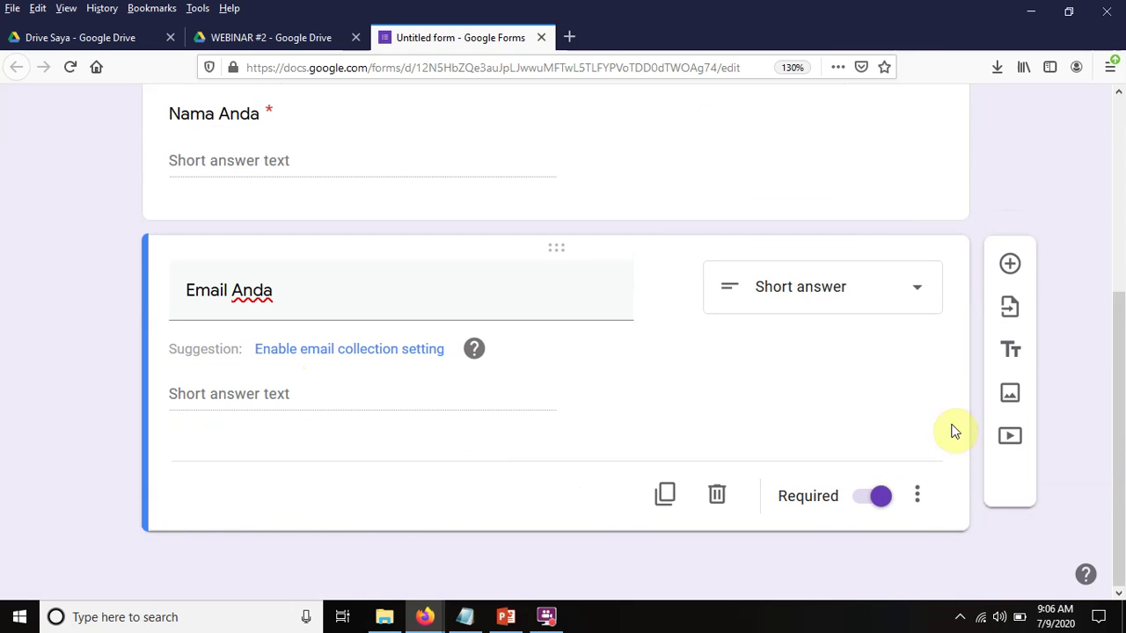
{"action": "left_click", "coordinate": [879, 500]}
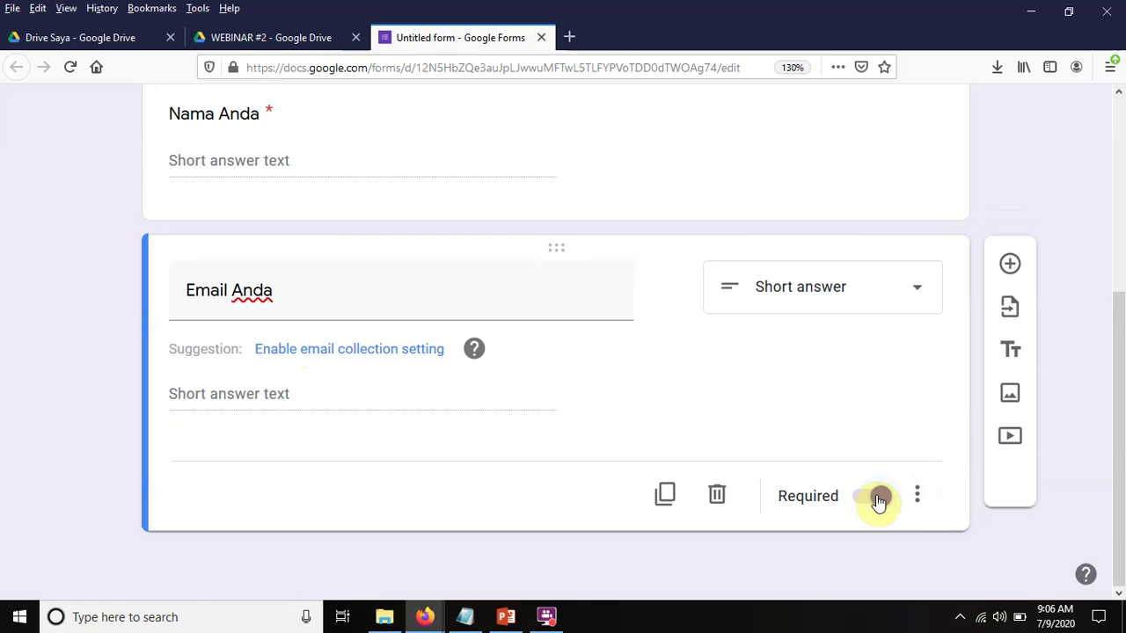
Add the description "Masukkan alamat email yang valid, karena notifikasi akan dikirim secara otomatis di email yang anda tuliskan" to the "Email Anda" question.
{"action": "left_click", "coordinate": [917, 499]}
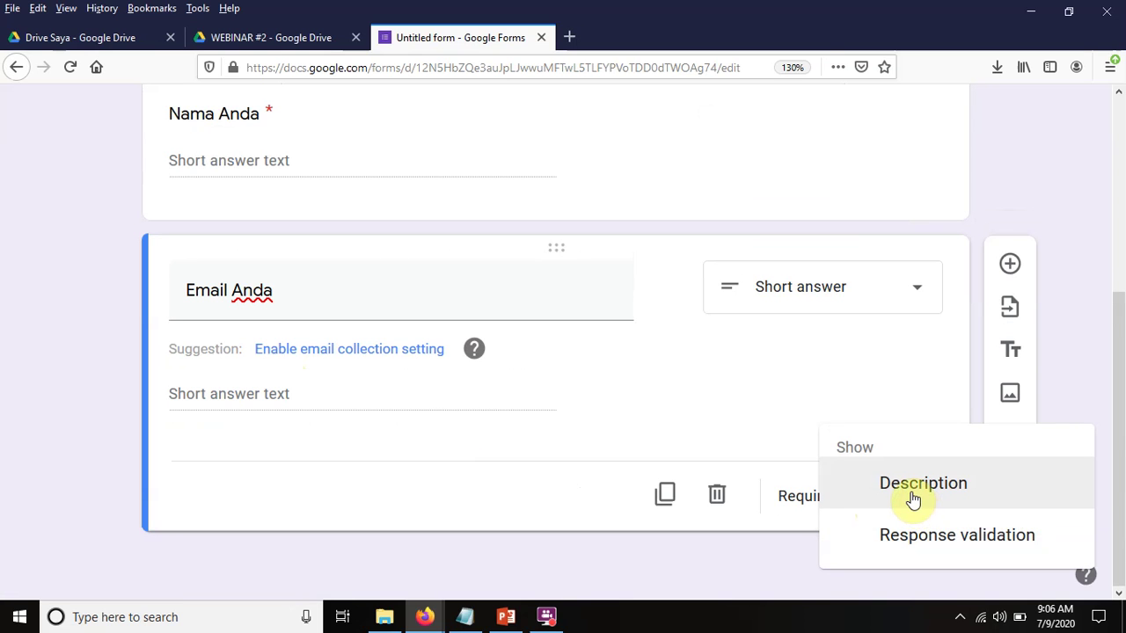
{"action": "left_click", "coordinate": [911, 498]}
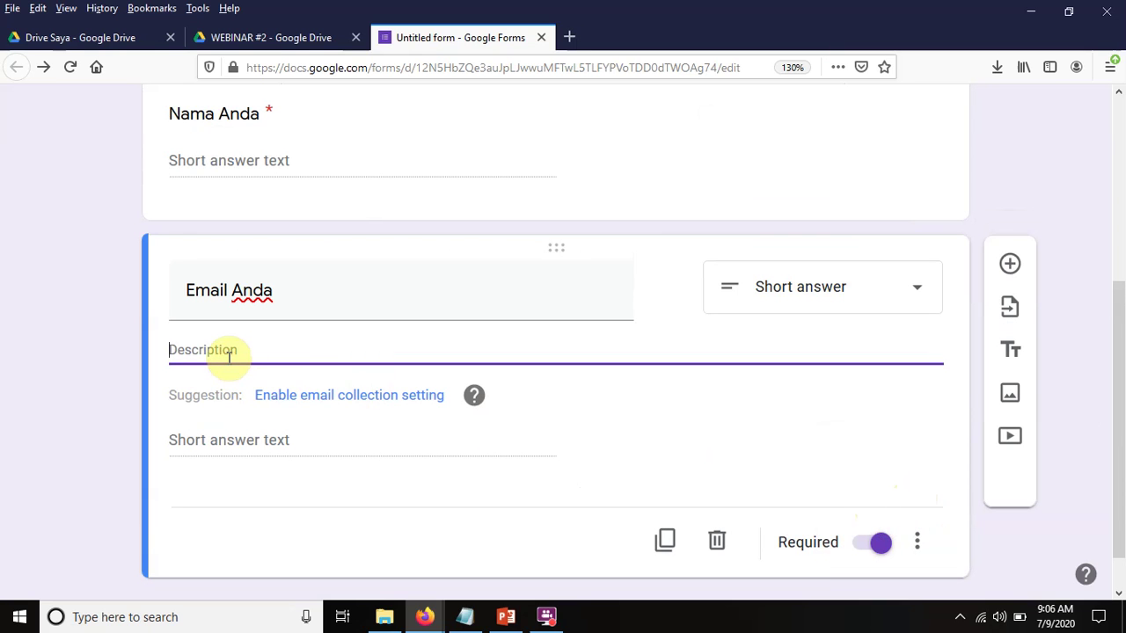
{"action": "type", "text": "Masukkan alamat email yang"}
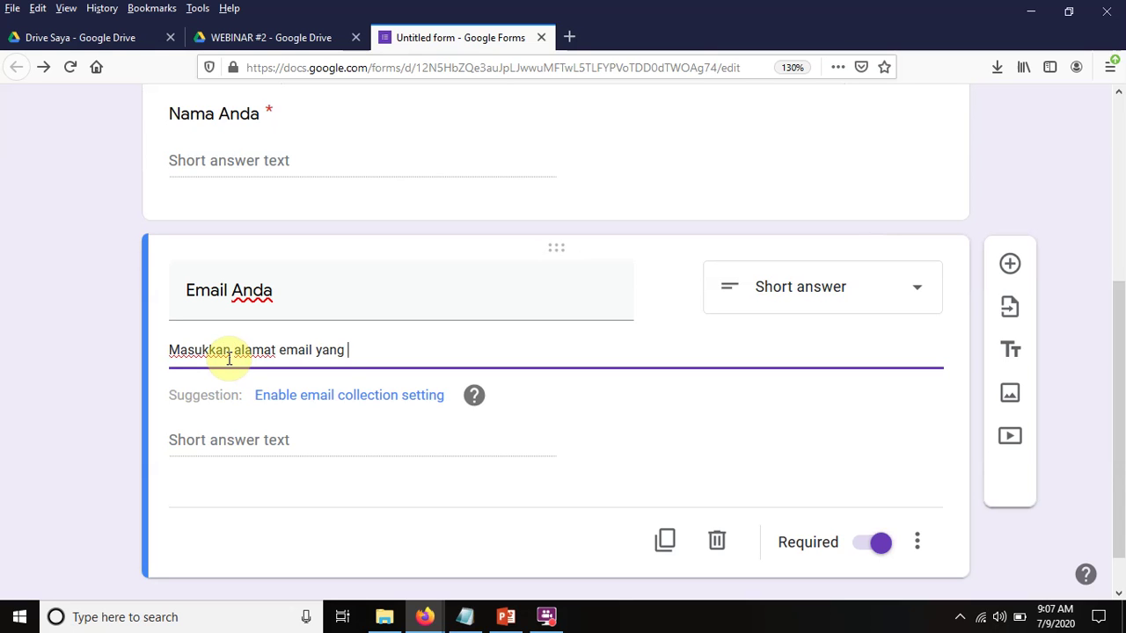
{"action": "type", "text": " valid, karena notifi"}
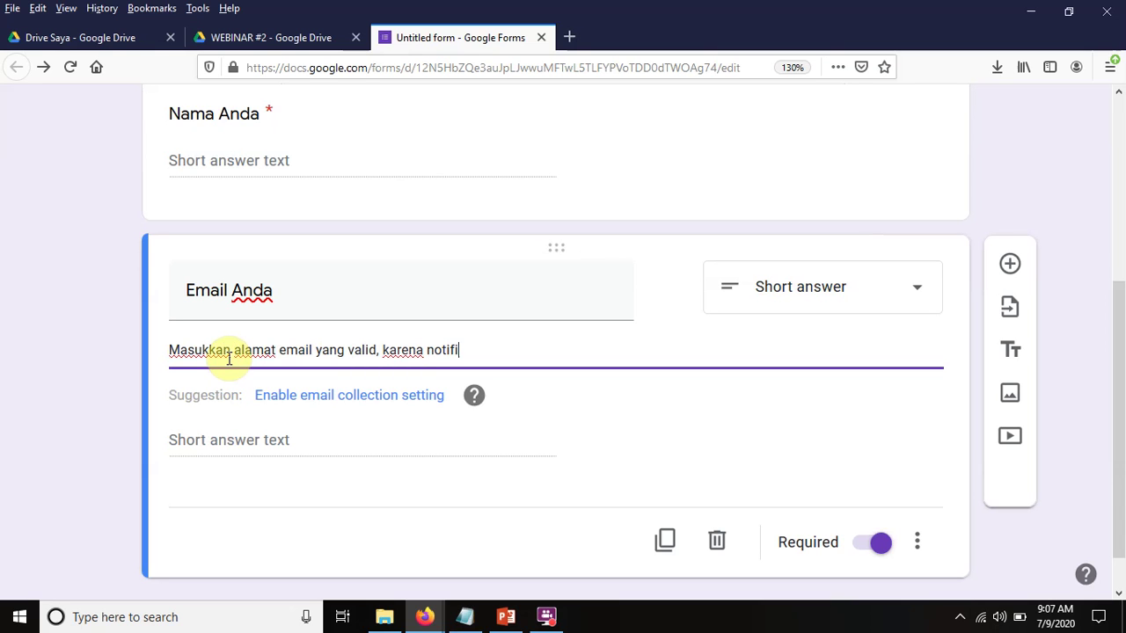
{"action": "type", "text": "kasi akan dikirim secara"}
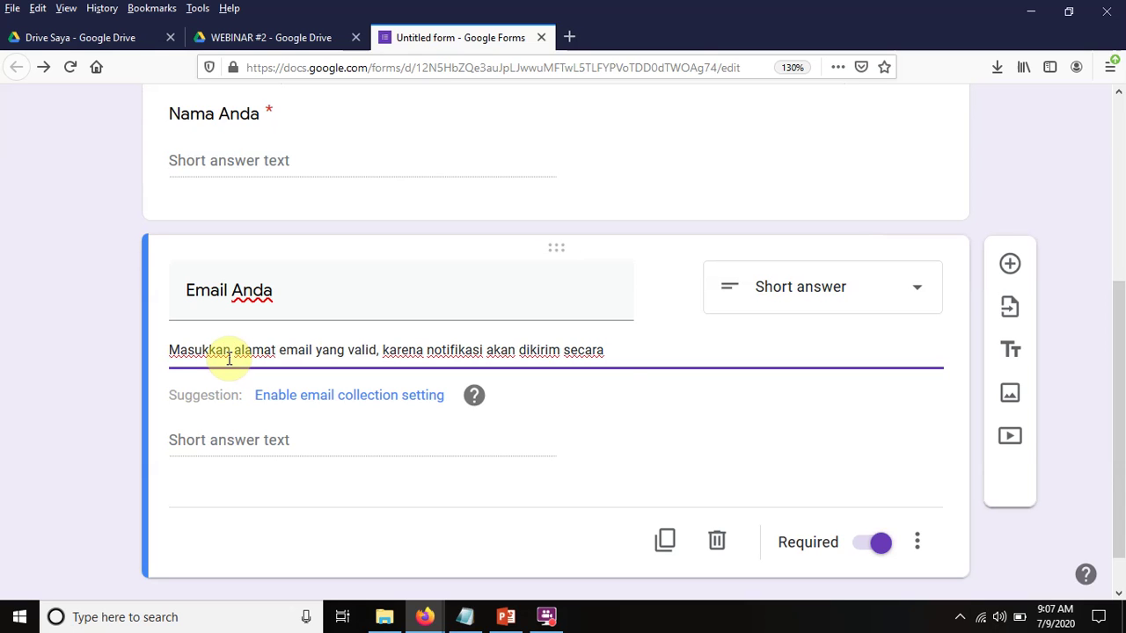
{"action": "type", "text": " otomatis di email yang anda"}
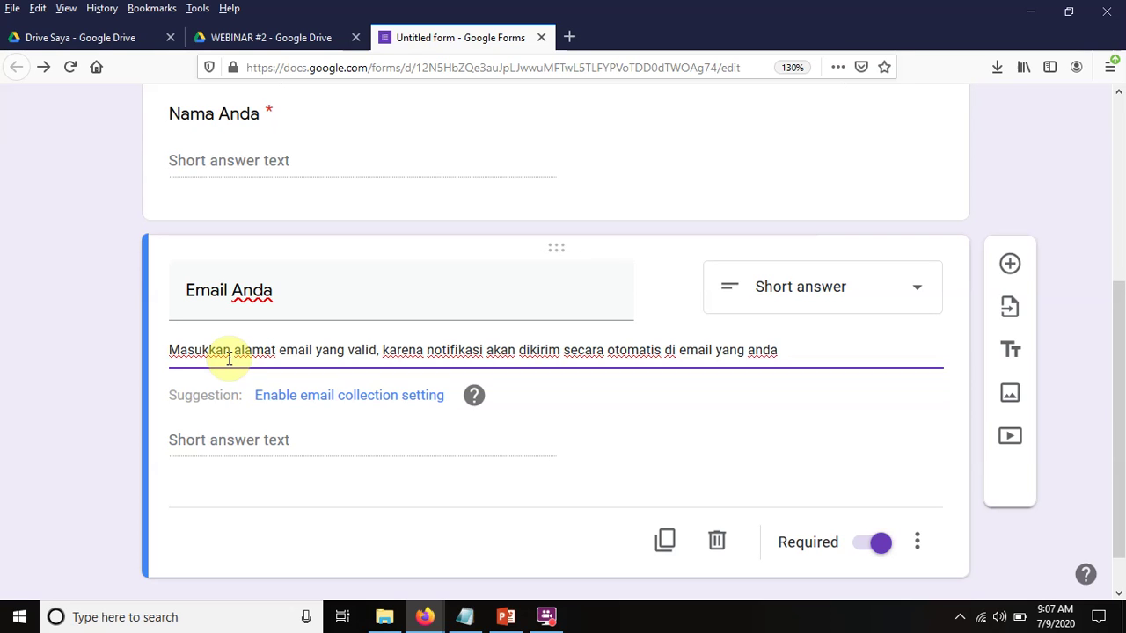
{"action": "type", "text": " tuliskan"}
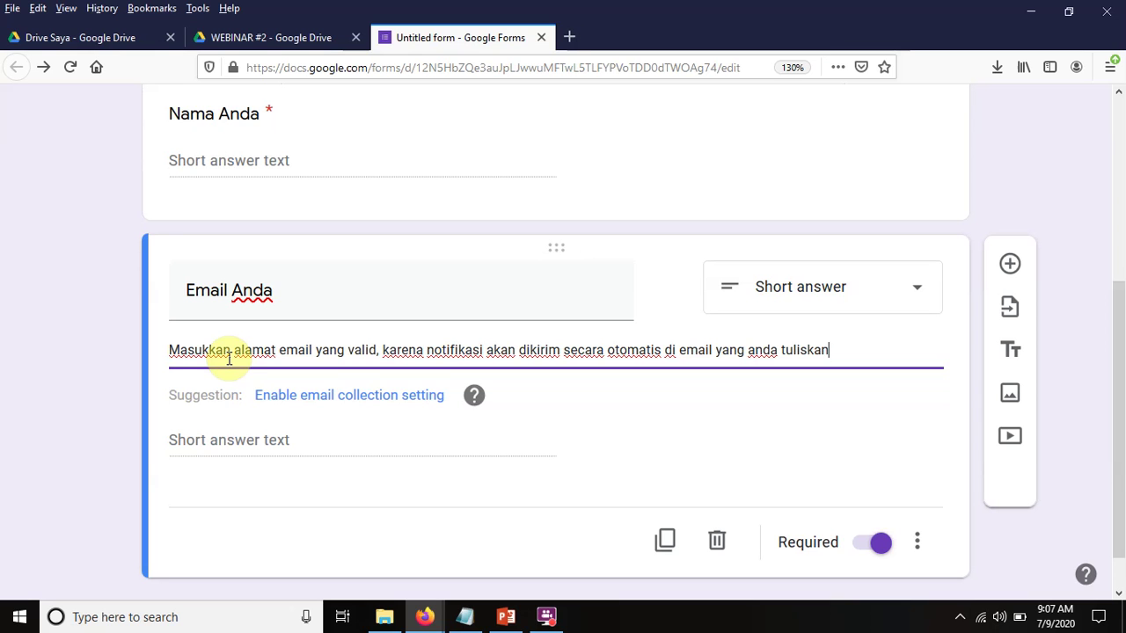
Duplicate the "Email Anda" question and retitle the copy "Nama Institusi".
{"action": "scroll", "coordinate": [742, 447], "scroll_direction": "down", "scroll_amount": 1}
{"action": "left_click", "coordinate": [666, 498]}
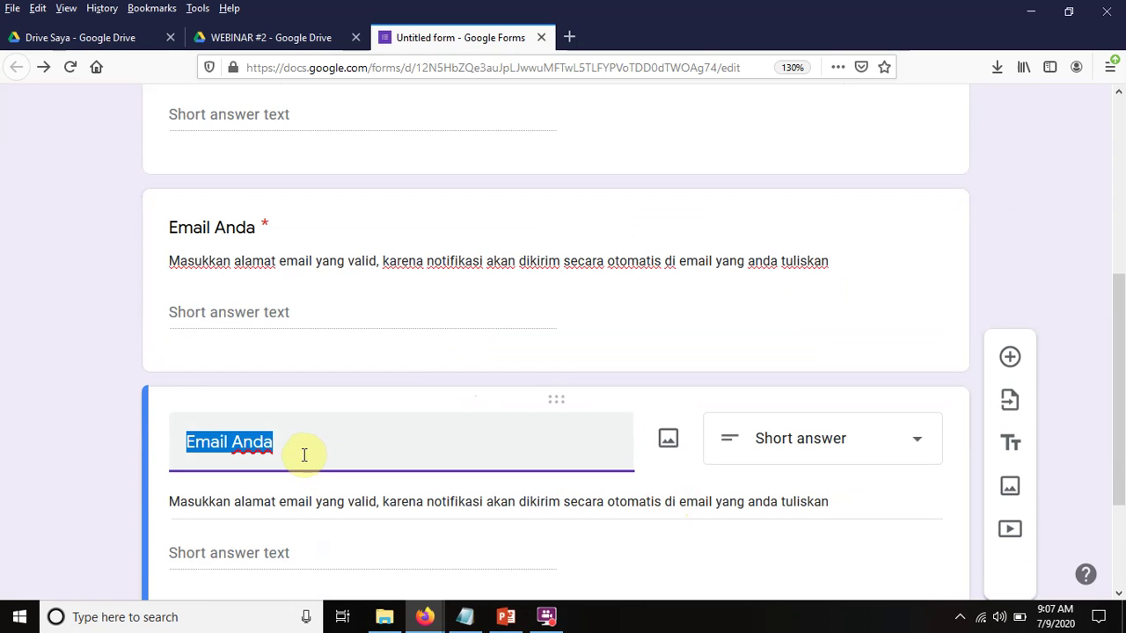
{"action": "type", "text": "Nama In"}
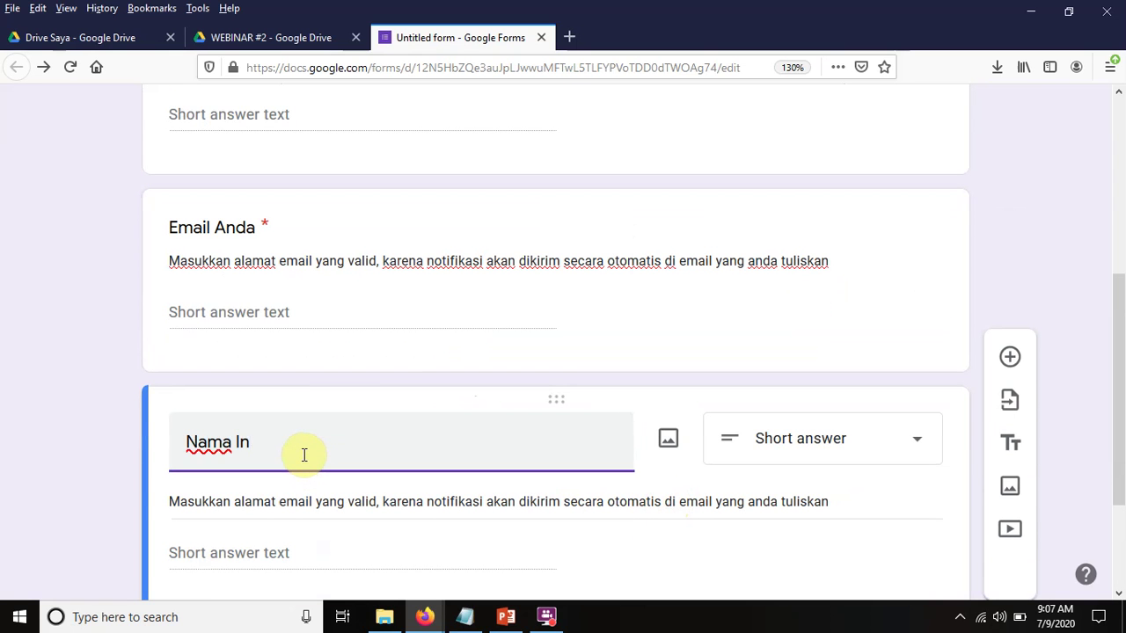
{"action": "type", "text": "stitus"}
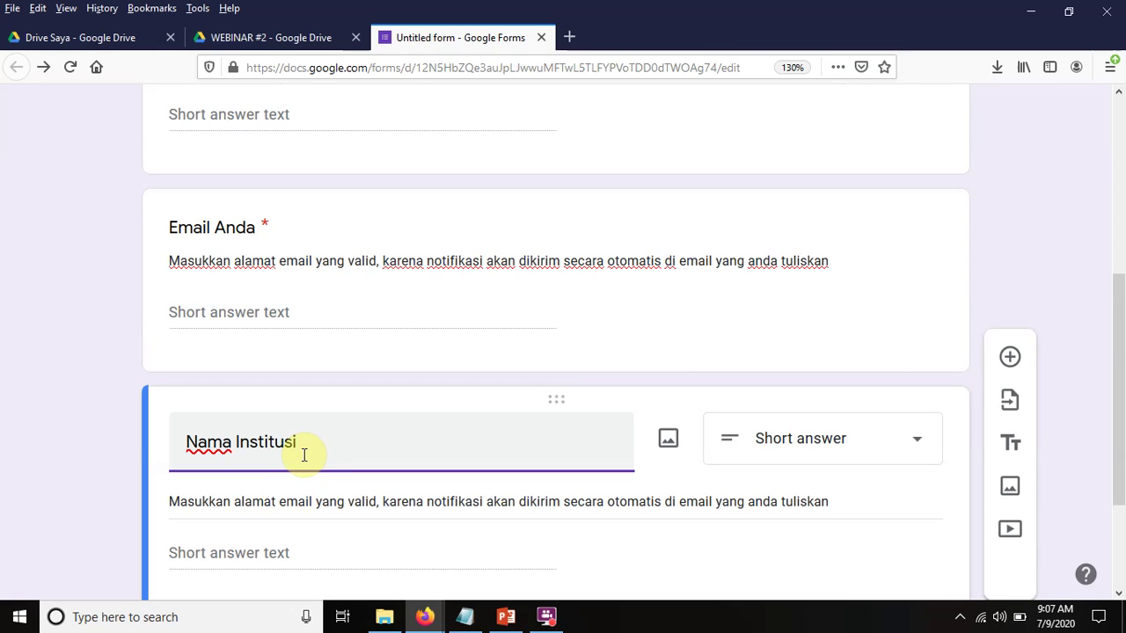
{"action": "type", "text": "i"}
Duplicate the "Nama Institusi" question and retitle the copy "Nomor WA".
{"action": "scroll", "coordinate": [440, 440], "scroll_direction": "down", "scroll_amount": 3}
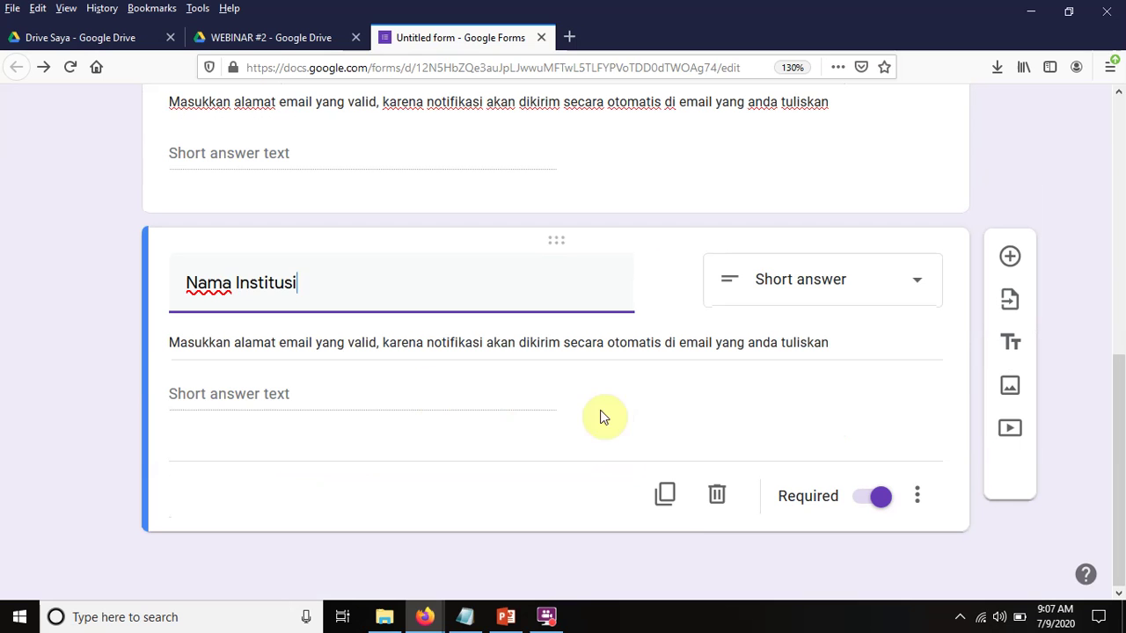
{"action": "left_click", "coordinate": [666, 498]}
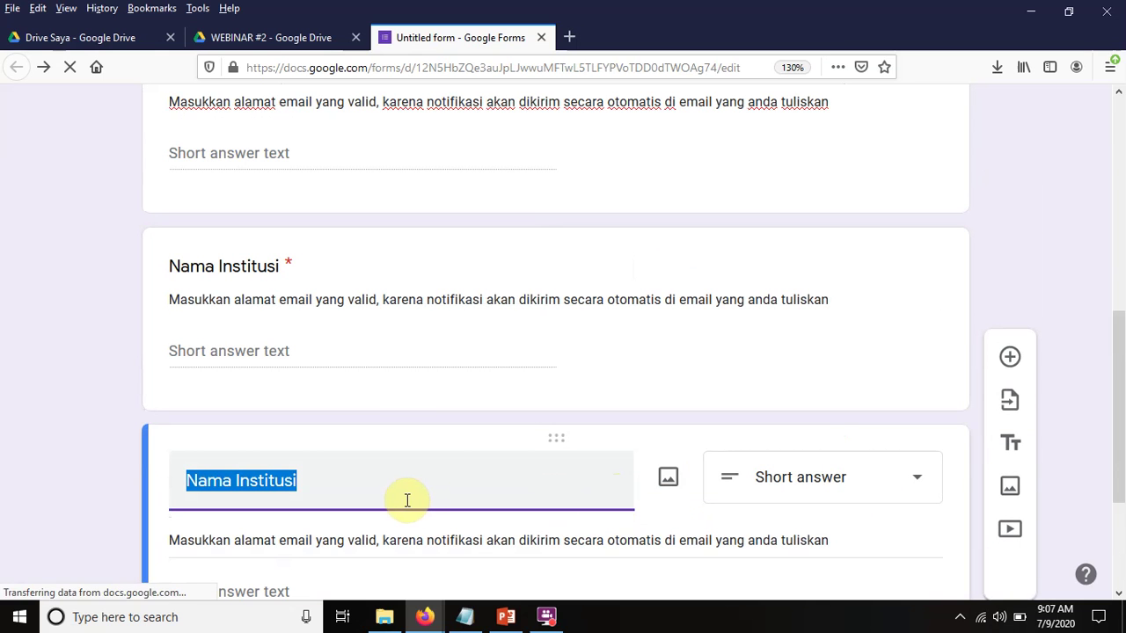
{"action": "type", "text": "Nomor"}
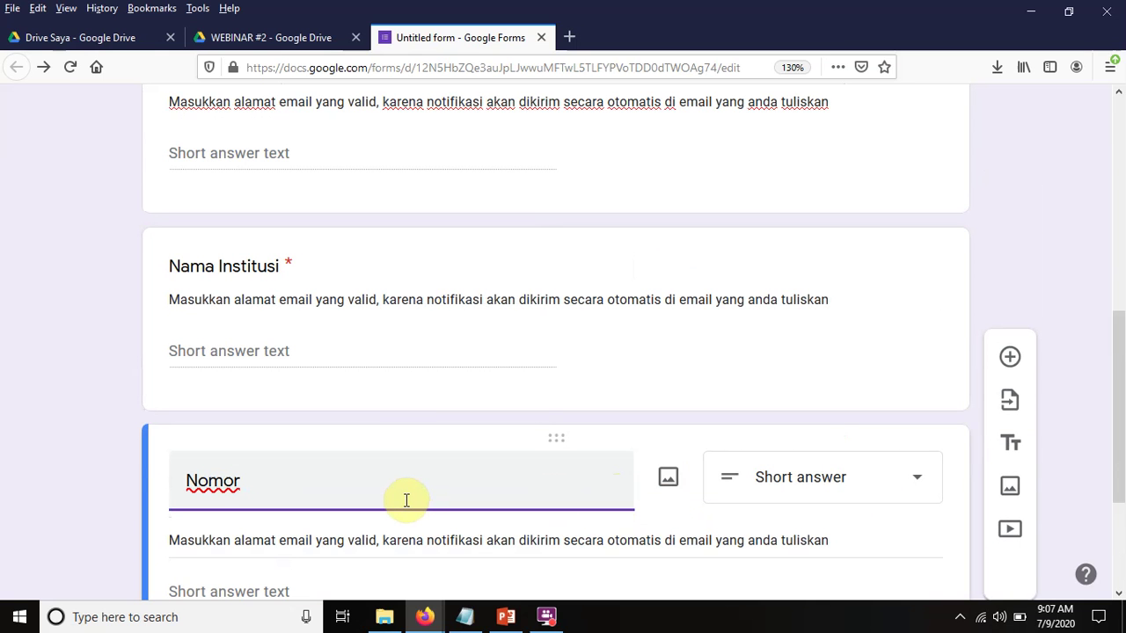
{"action": "type", "text": " WA"}
{"action": "key", "text": "BackSpace"}
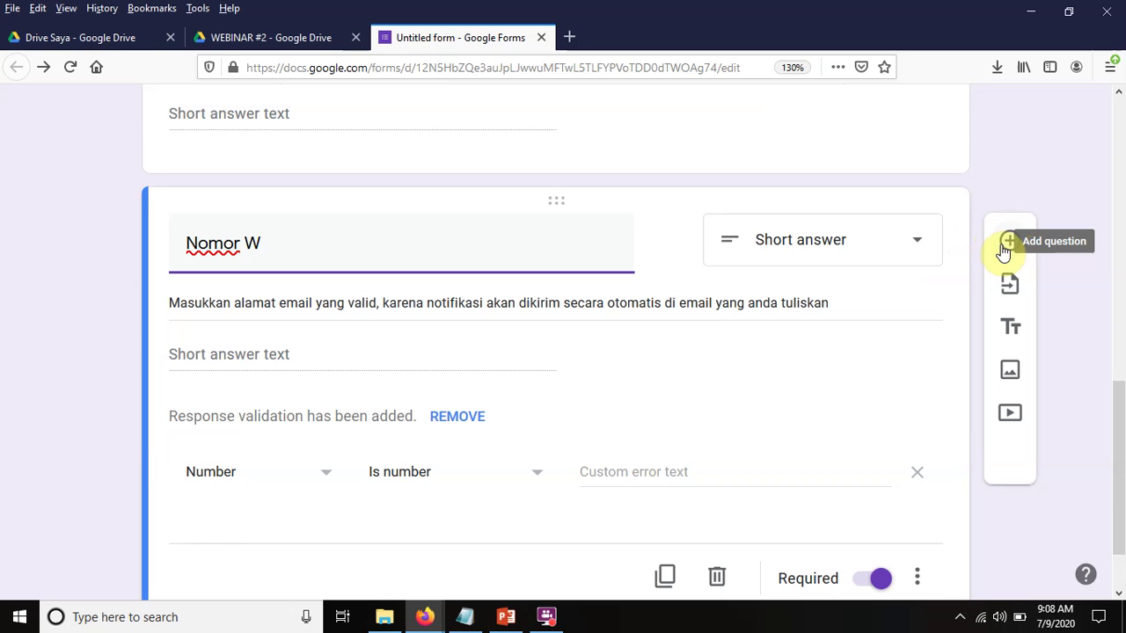
{"action": "scroll", "coordinate": [440, 457], "scroll_direction": "up", "scroll_amount": 2}
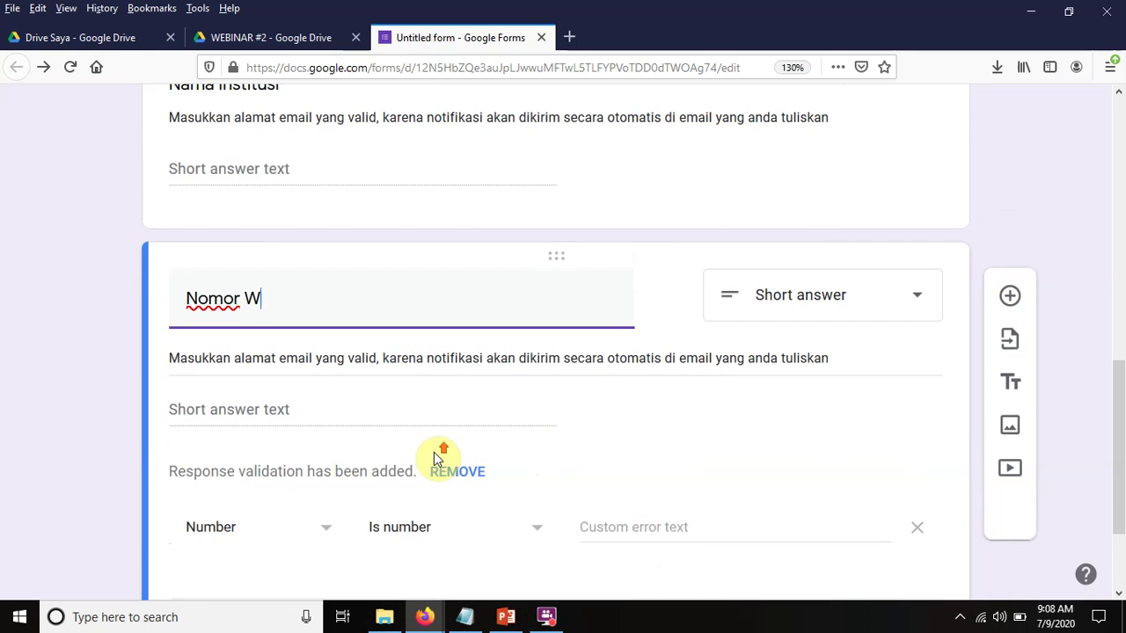
{"action": "scroll", "coordinate": [352, 387], "scroll_direction": "down", "scroll_amount": 2}
{"action": "type", "text": "A"}
{"action": "scroll", "coordinate": [563, 423], "scroll_direction": "down", "scroll_amount": 1}
In the form settings, remove the restriction to Universitas Muslim Indonesia users and turn off the link to submit another response.
{"action": "scroll", "coordinate": [371, 439], "scroll_direction": "up", "scroll_amount": 10}
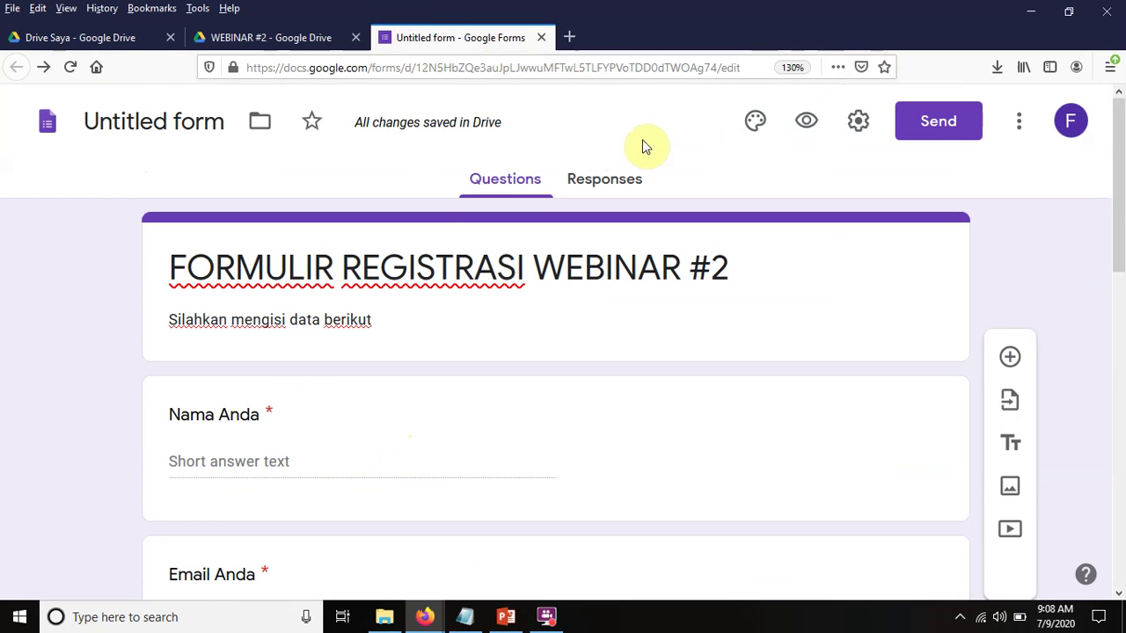
{"action": "left_click", "coordinate": [858, 128]}
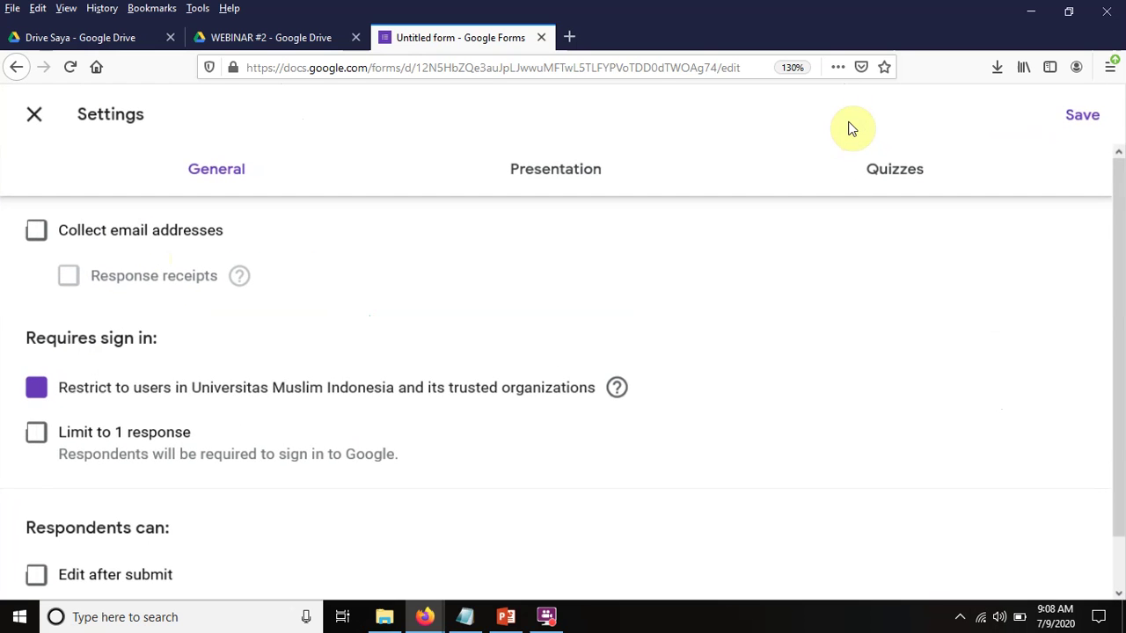
{"action": "left_click", "coordinate": [33, 387]}
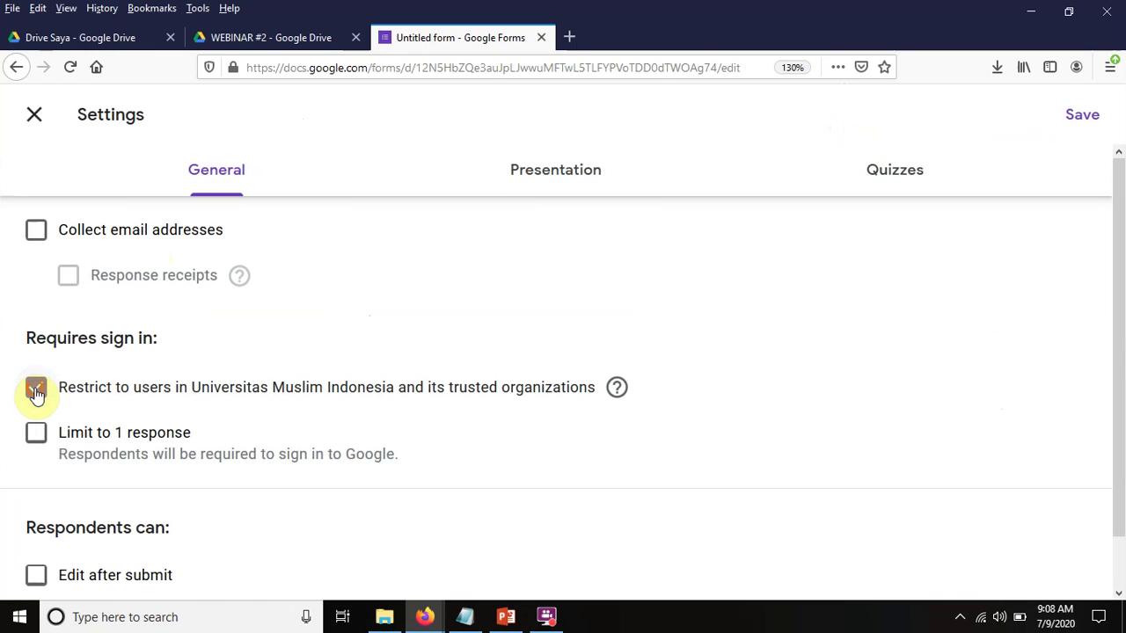
{"action": "scroll", "coordinate": [183, 386], "scroll_direction": "down", "scroll_amount": 1}
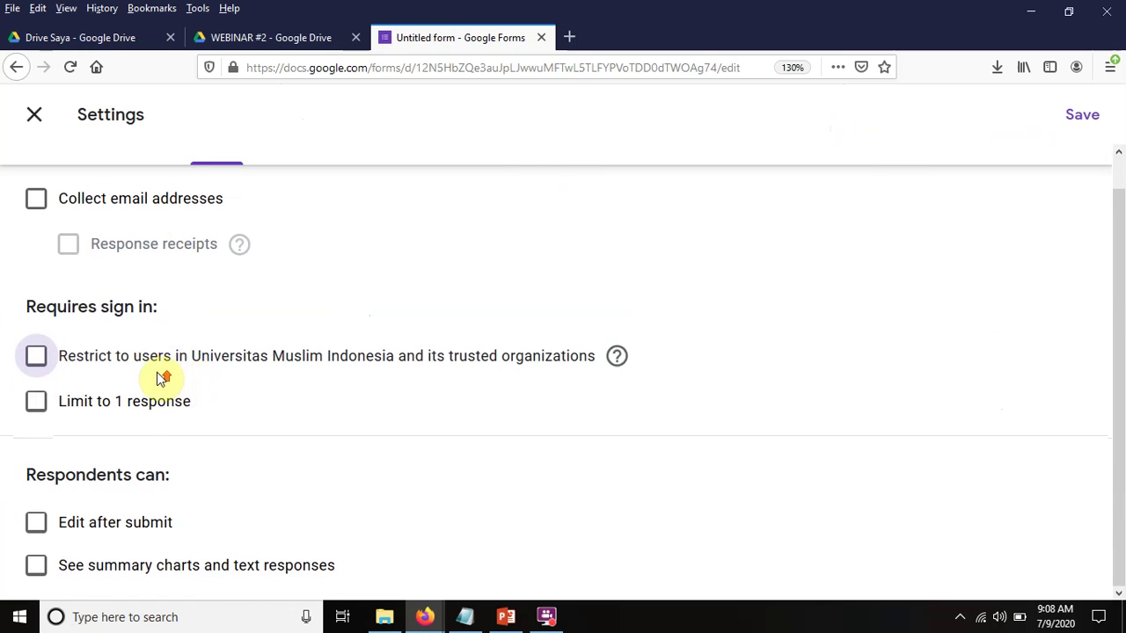
{"action": "scroll", "coordinate": [146, 281], "scroll_direction": "up", "scroll_amount": 1}
{"action": "left_click", "coordinate": [559, 172]}
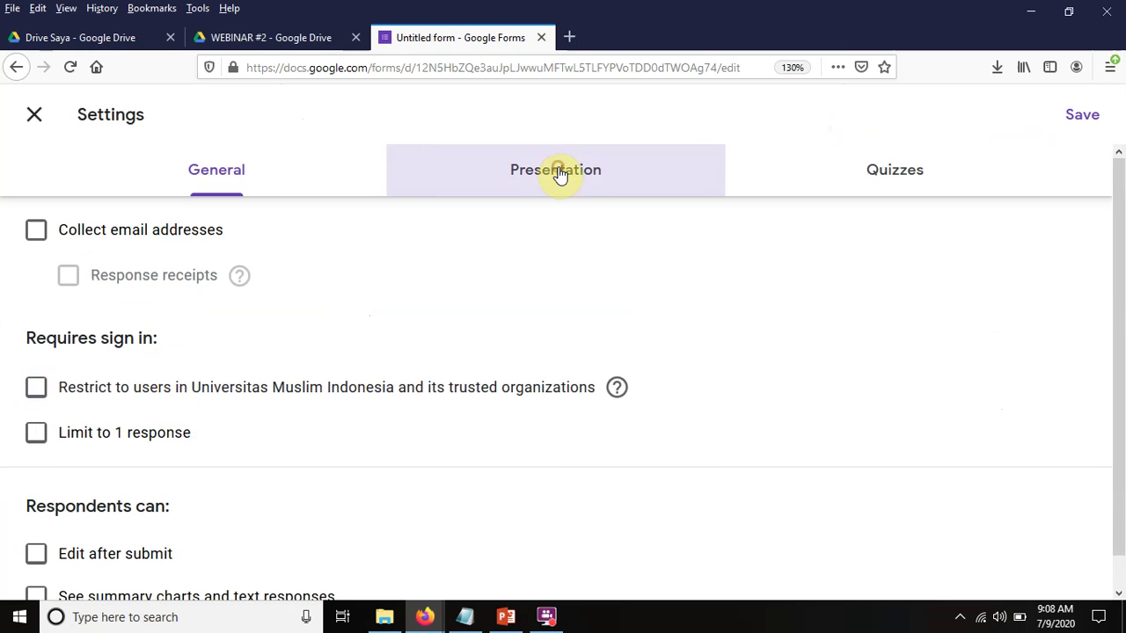
{"action": "left_click", "coordinate": [36, 317]}
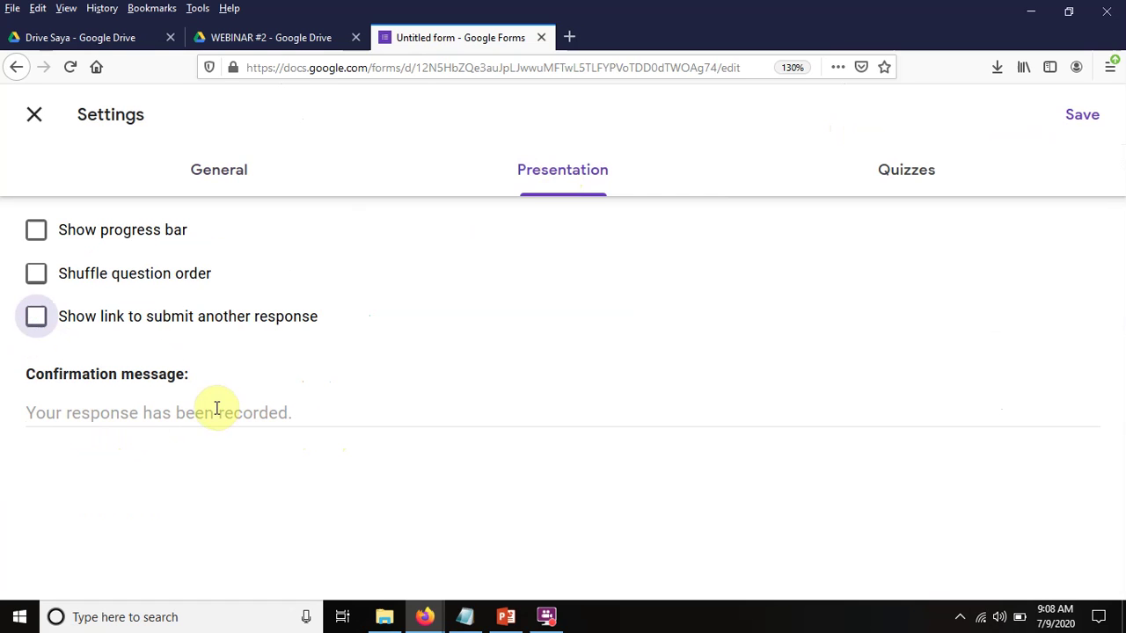
Set the confirmation message to "Terima kasih telah melakukan pendaftaran. Webinar ID dan password telah dikirim ke email anda." and save the settings.
{"action": "left_click", "coordinate": [172, 415]}
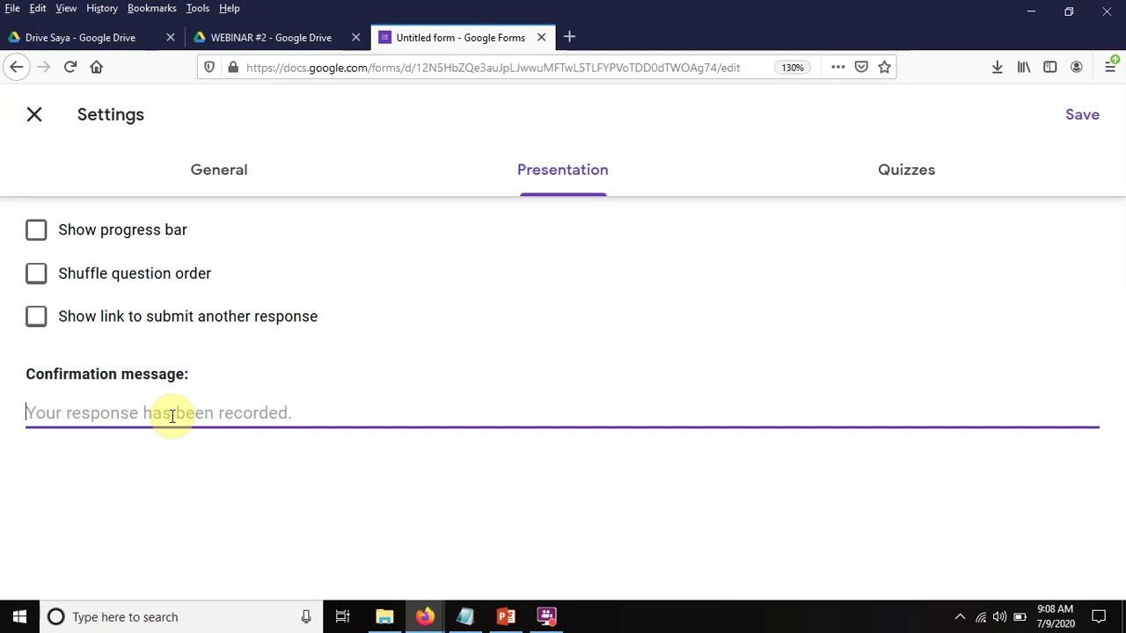
{"action": "type", "text": "Terima kasih"}
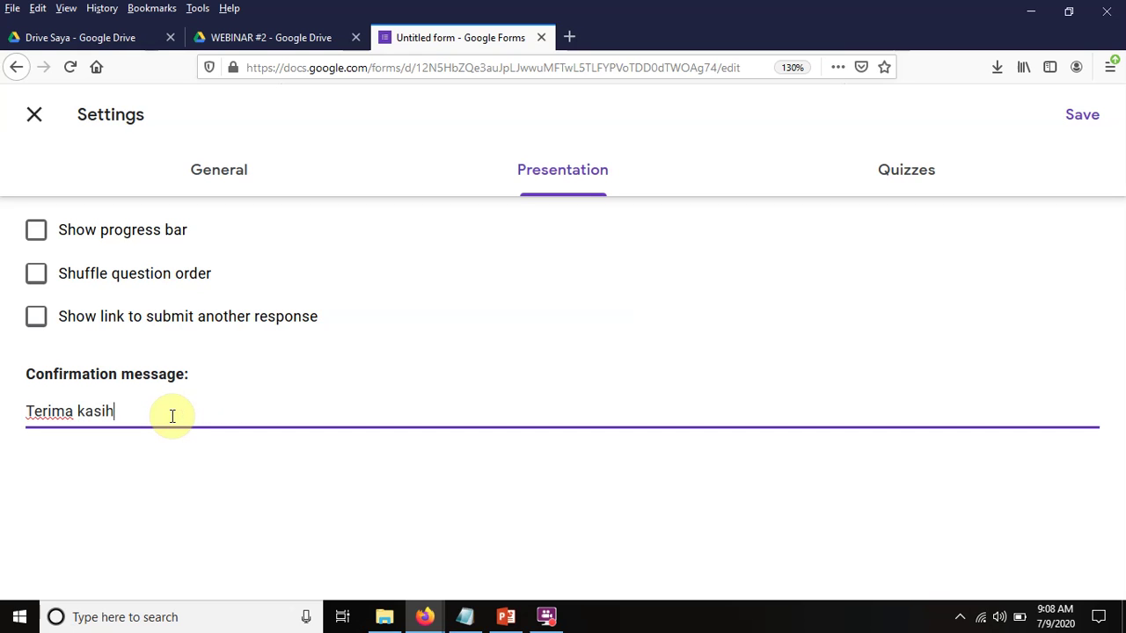
{"action": "type", "text": " telah melakukan pendaftaran"}
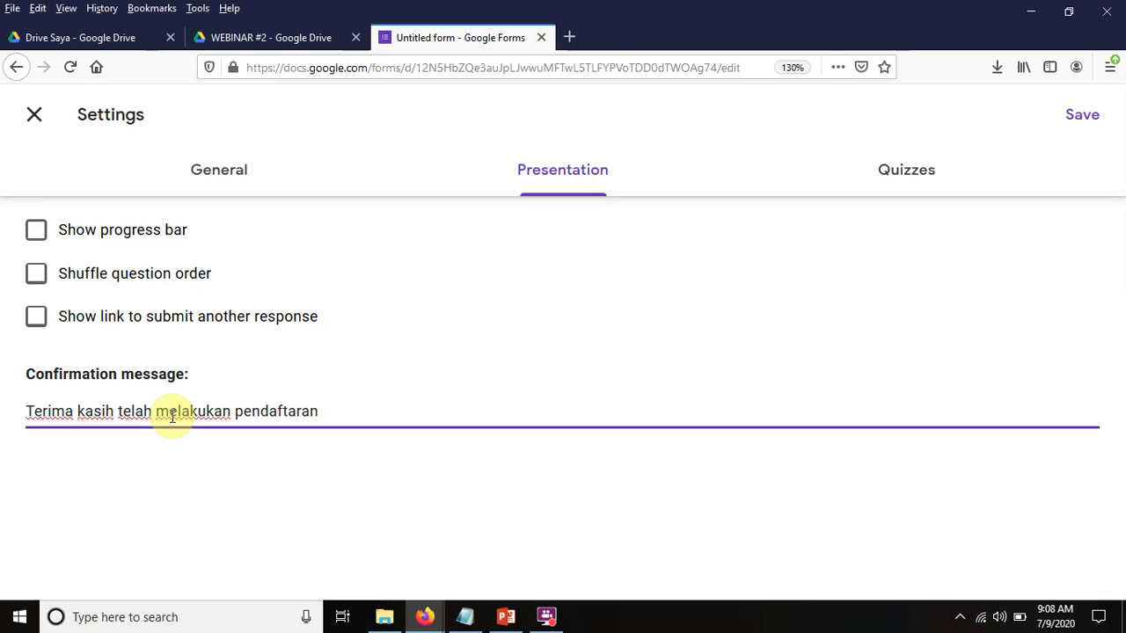
{"action": "type", "text": ". Webin"}
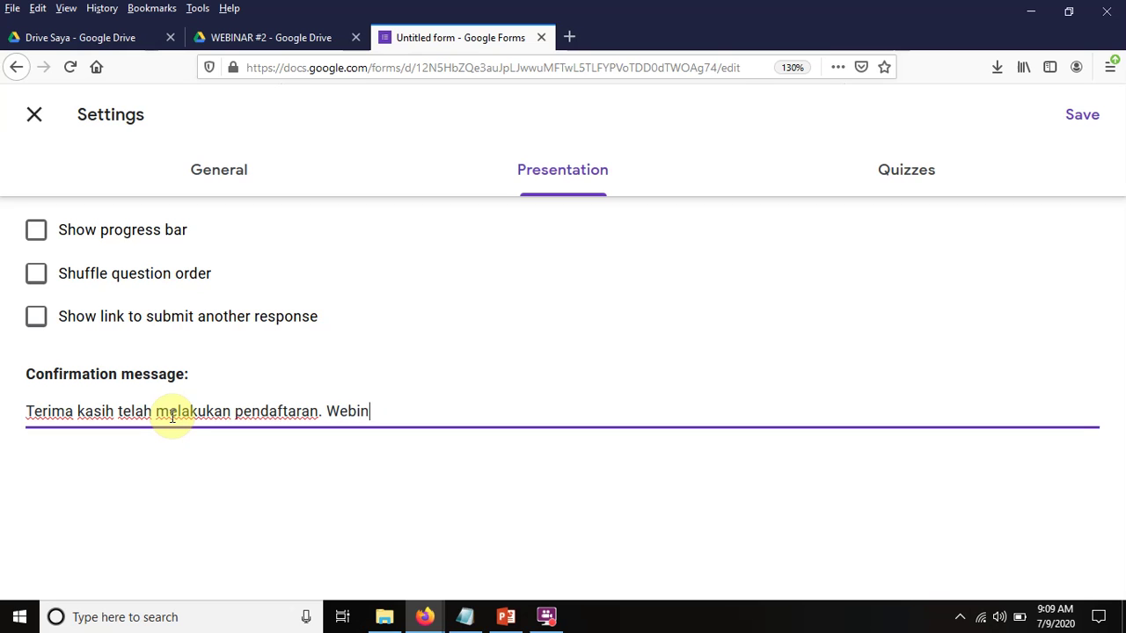
{"action": "type", "text": "ar ID dan password"}
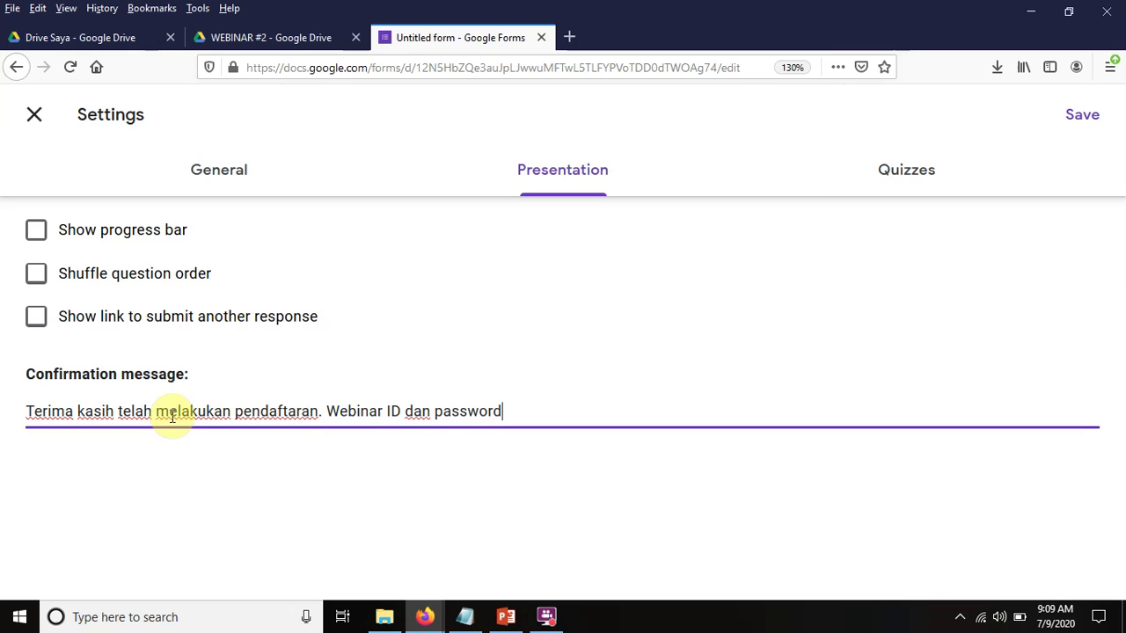
{"action": "type", "text": " telah dikirim ke em"}
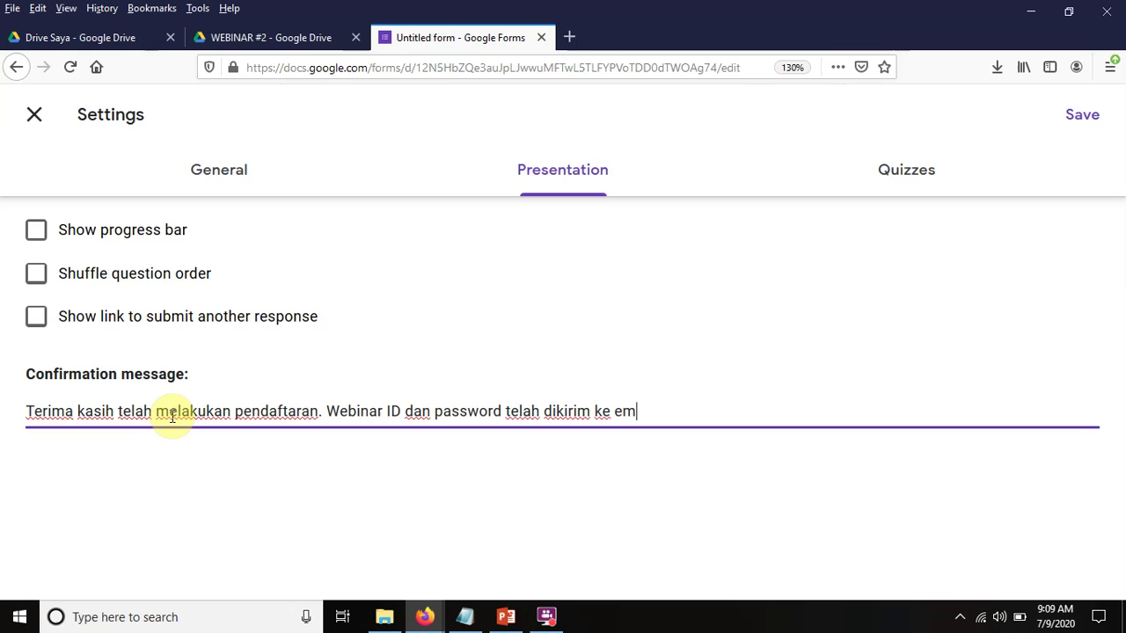
{"action": "type", "text": "ail anda."}
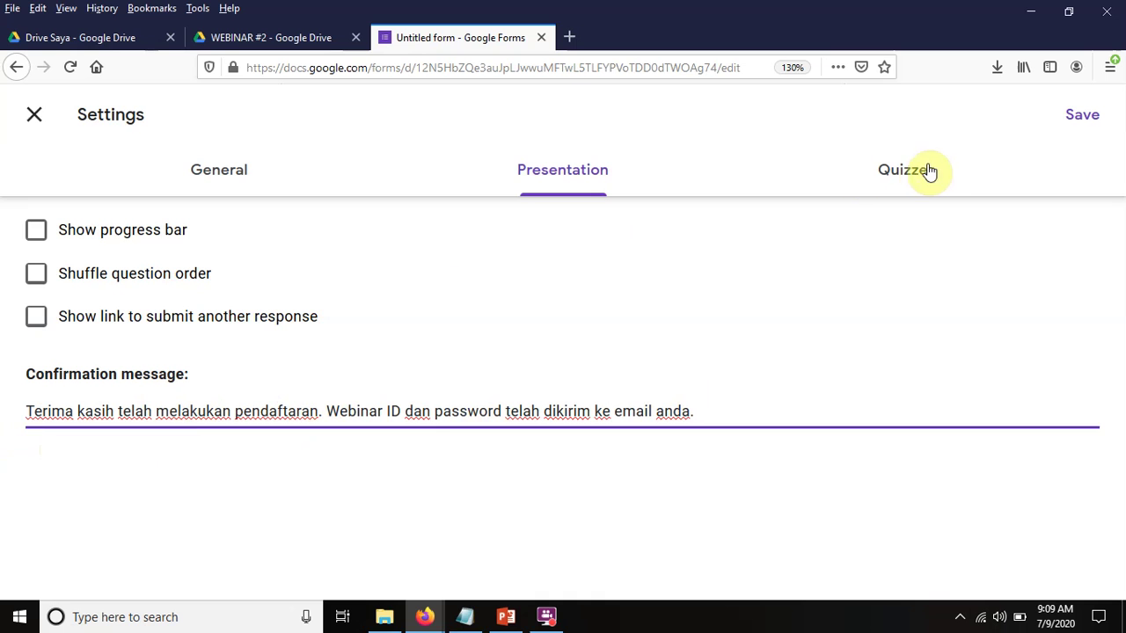
{"action": "left_click", "coordinate": [1087, 124]}
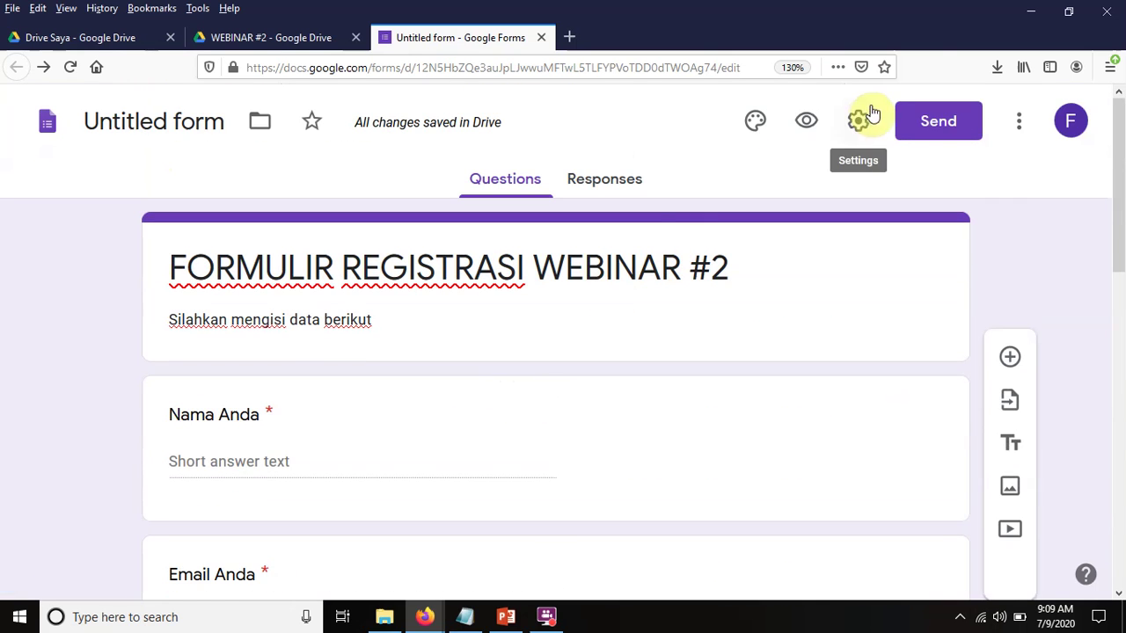
Change the form's theme color to light blue and close the theme options.
{"action": "left_click", "coordinate": [755, 129]}
{"action": "left_click", "coordinate": [980, 458]}
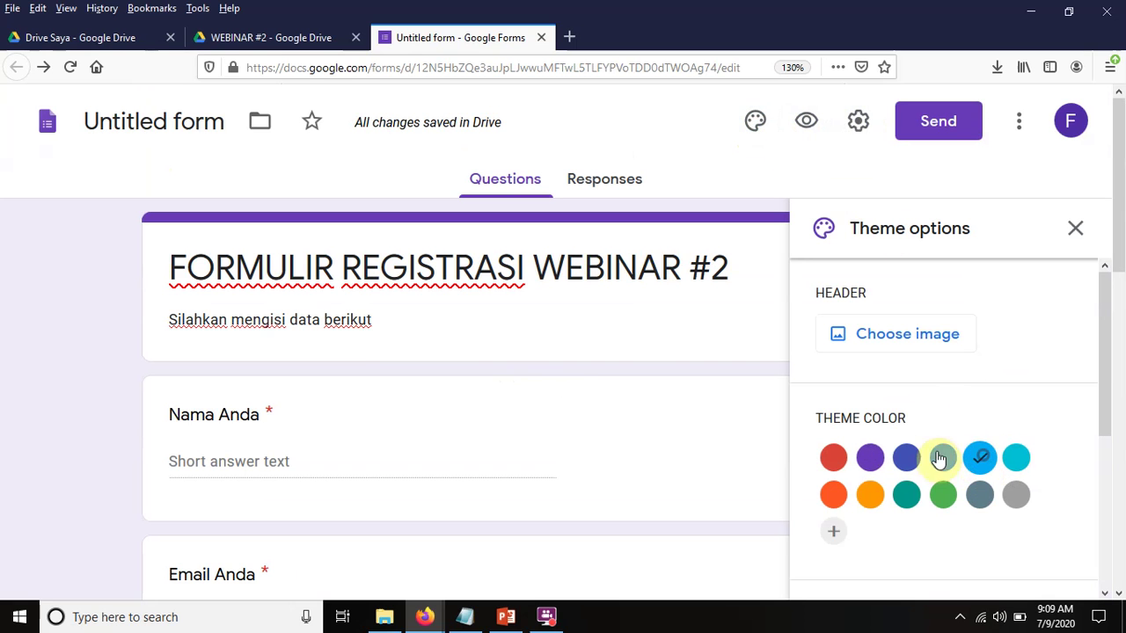
{"action": "left_click", "coordinate": [1077, 231]}
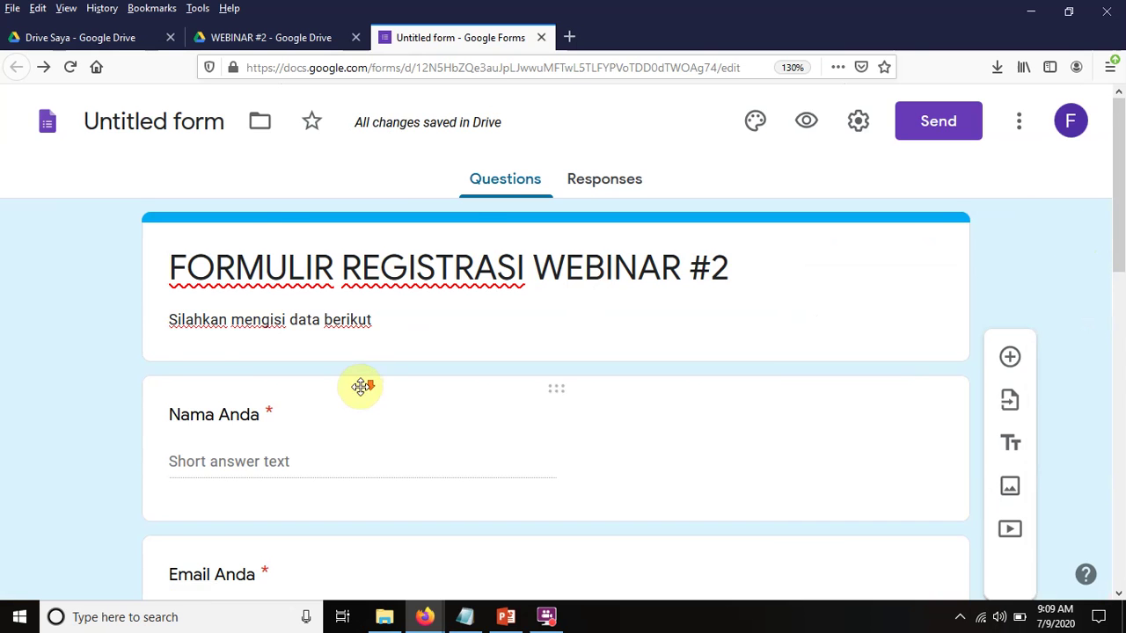
Look through the form's questions from start to end and preview the form as respondents see it.
{"action": "scroll", "coordinate": [361, 387], "scroll_direction": "down", "scroll_amount": 10}
{"action": "scroll", "coordinate": [361, 387], "scroll_direction": "up", "scroll_amount": 10}
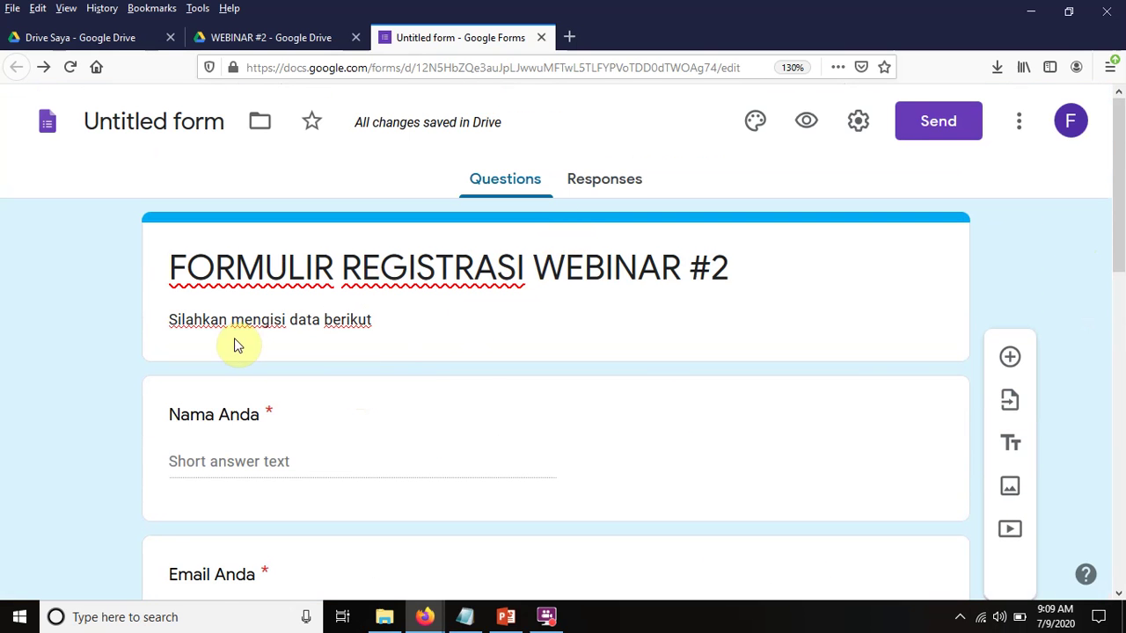
{"action": "scroll", "coordinate": [340, 377], "scroll_direction": "down", "scroll_amount": 10}
{"action": "scroll", "coordinate": [344, 395], "scroll_direction": "up", "scroll_amount": 10}
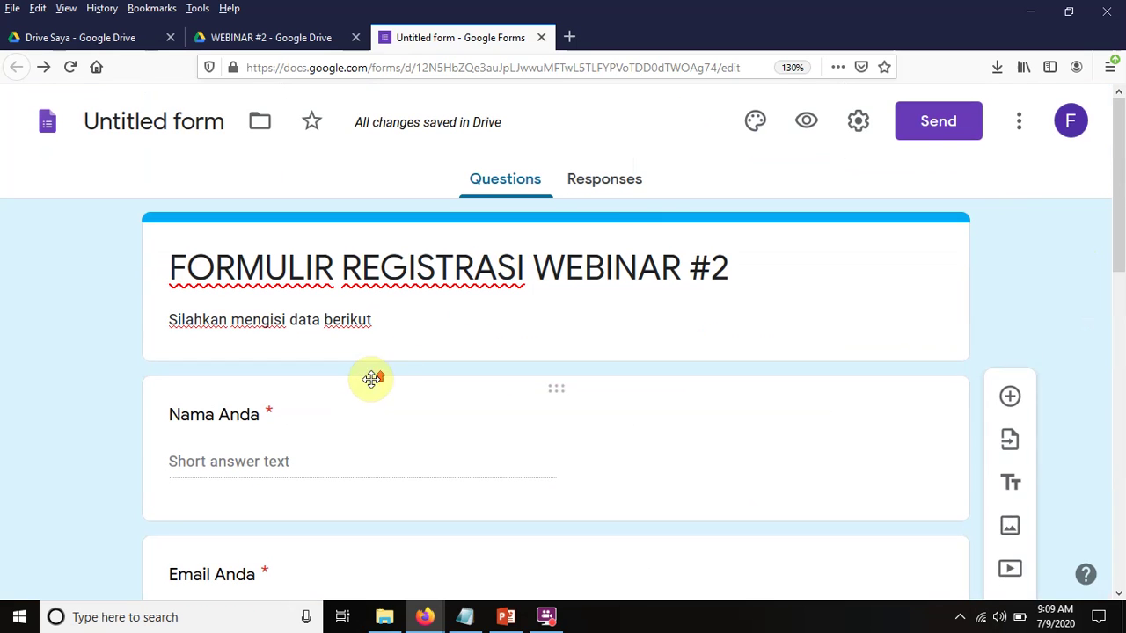
{"action": "left_click", "coordinate": [808, 124]}
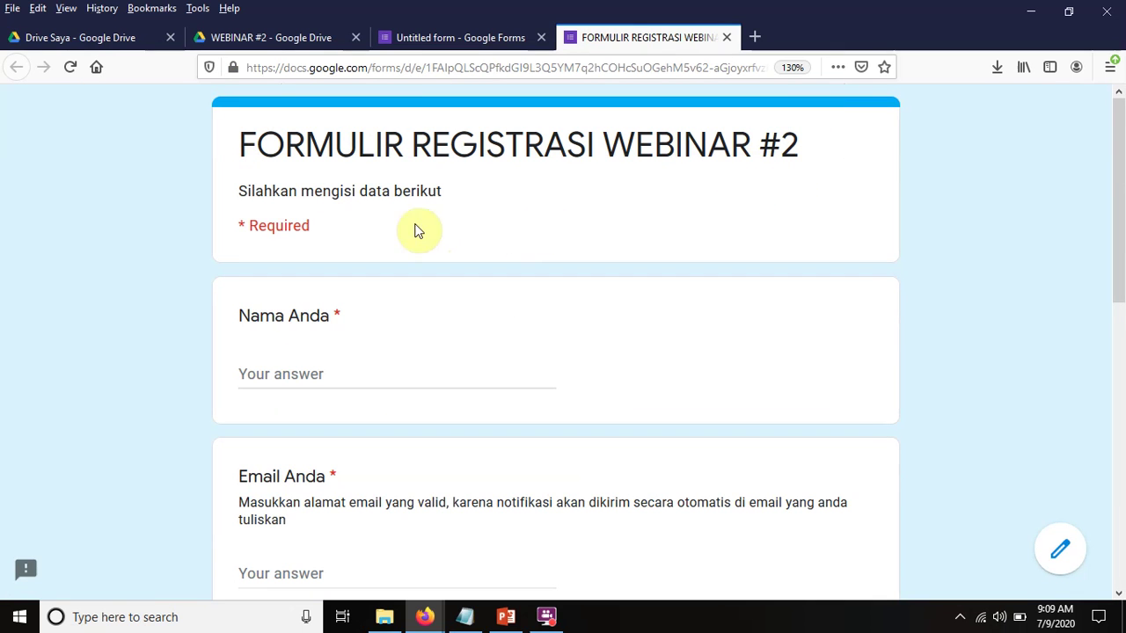
{"action": "scroll", "coordinate": [414, 222], "scroll_direction": "down", "scroll_amount": 1}
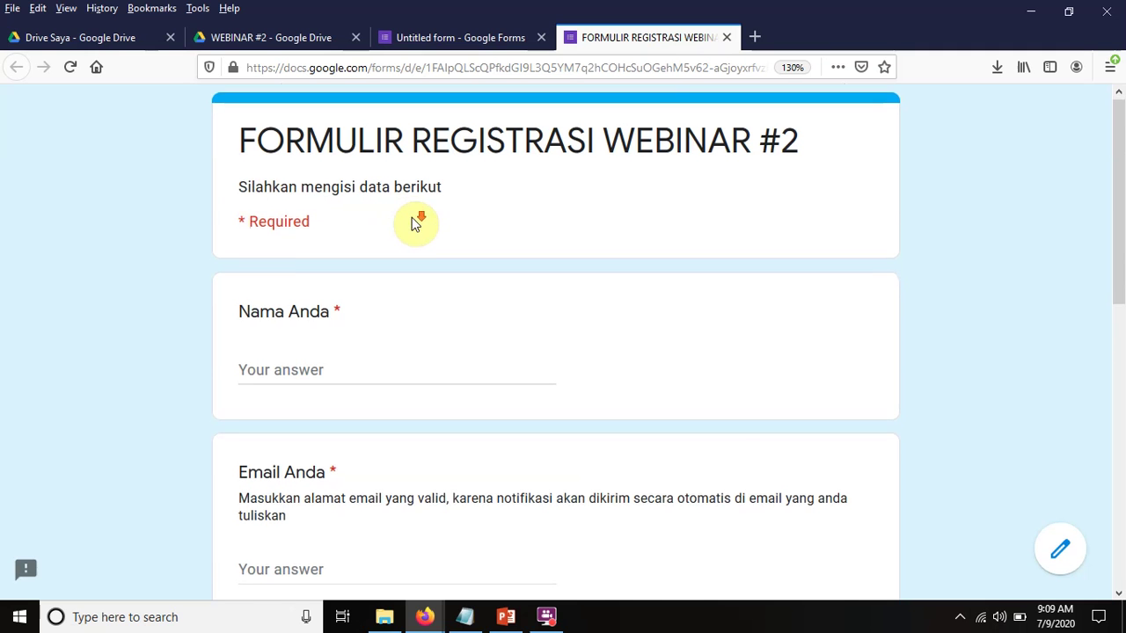
Review the previewed form from the title through the Nomor WA question, checking each question's description, and close the preview.
{"action": "scroll", "coordinate": [414, 224], "scroll_direction": "down", "scroll_amount": 1}
{"action": "scroll", "coordinate": [314, 221], "scroll_direction": "up", "scroll_amount": 2}
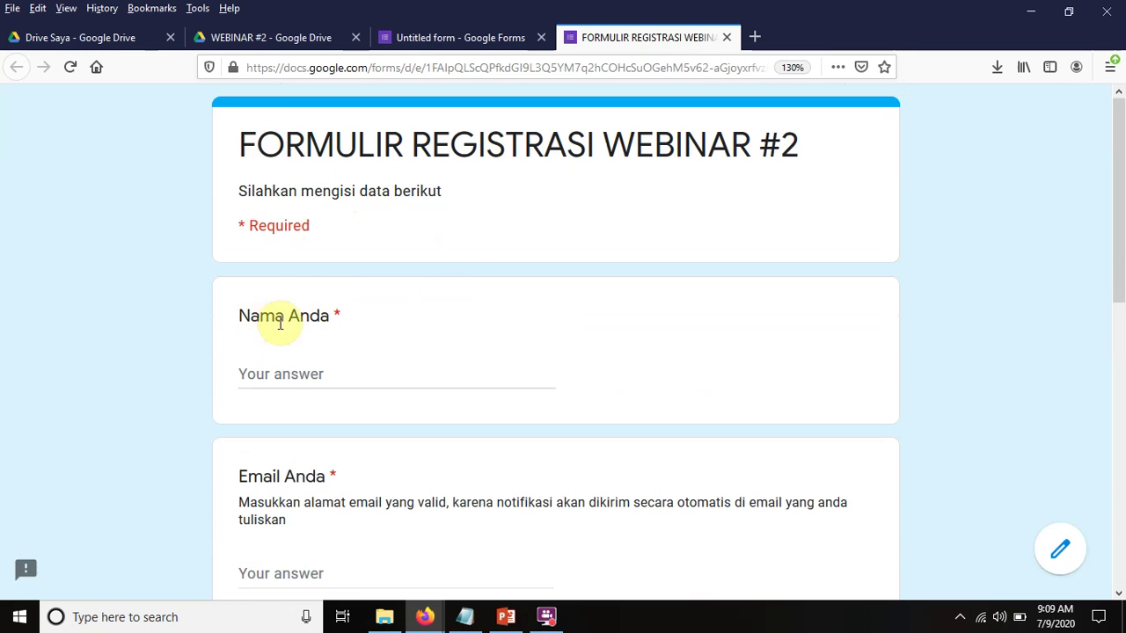
{"action": "scroll", "coordinate": [335, 313], "scroll_direction": "down", "scroll_amount": 2}
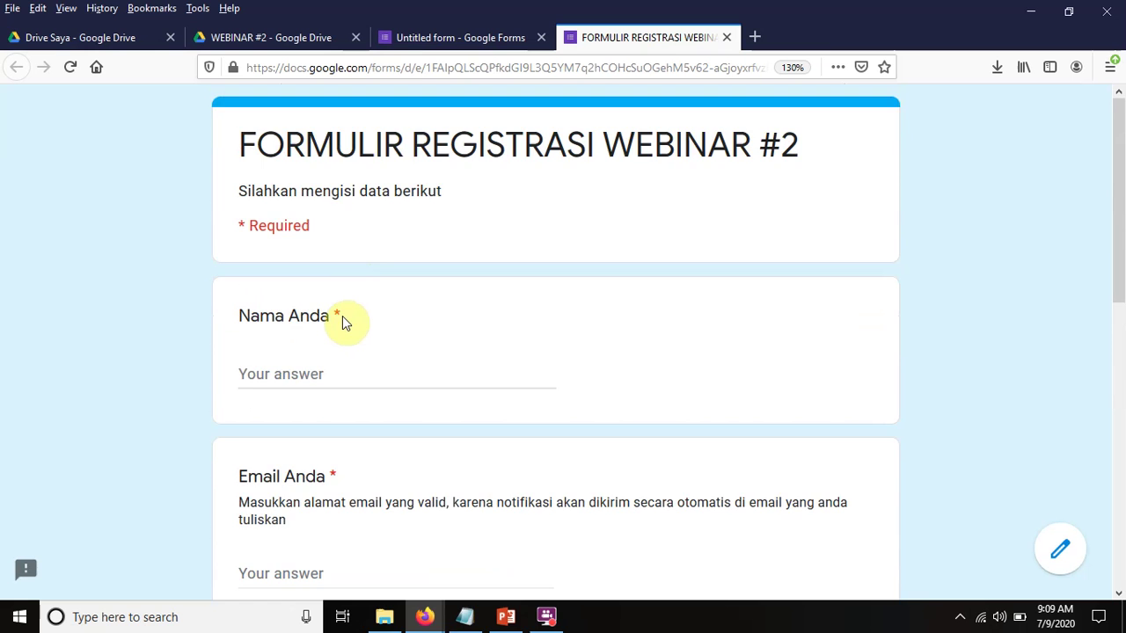
{"action": "scroll", "coordinate": [344, 322], "scroll_direction": "down", "scroll_amount": 4}
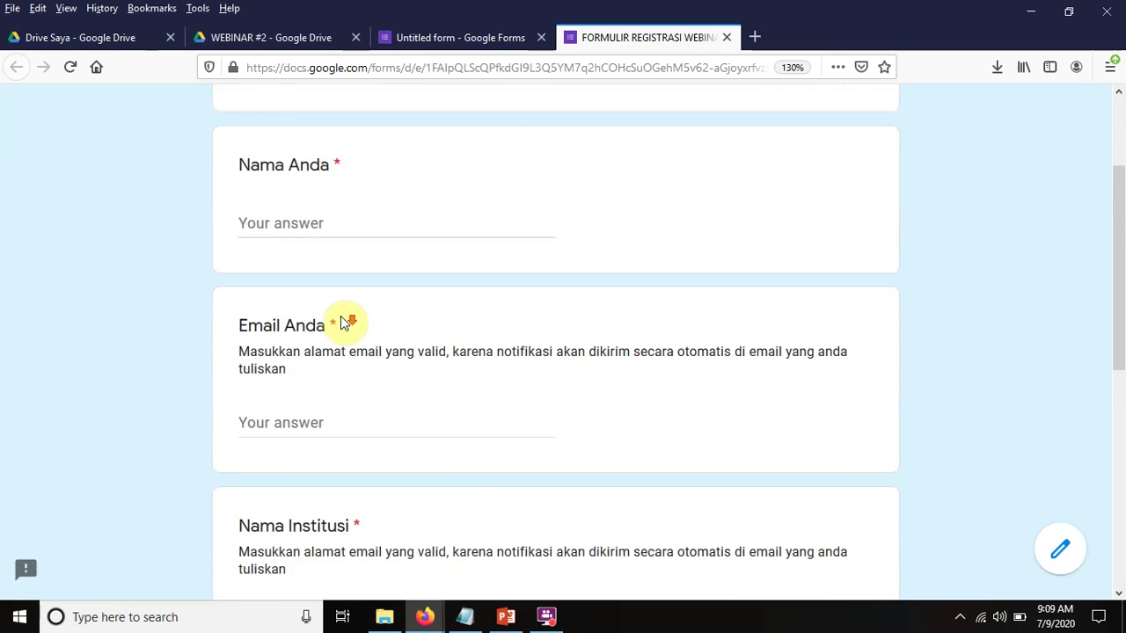
{"action": "scroll", "coordinate": [372, 395], "scroll_direction": "up", "scroll_amount": 4}
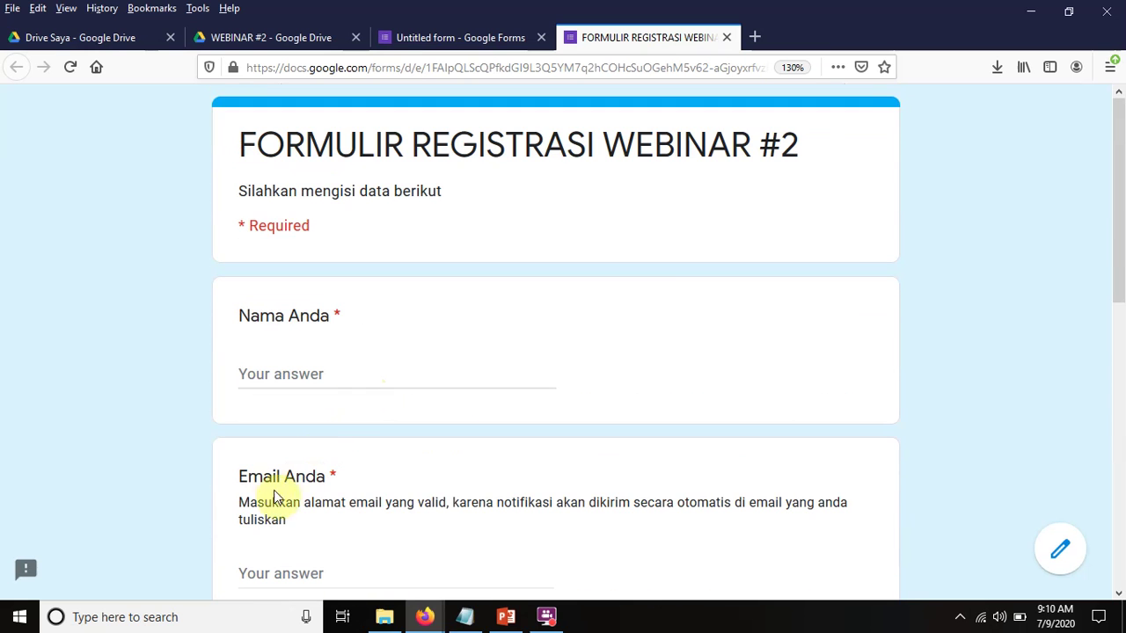
{"action": "scroll", "coordinate": [395, 510], "scroll_direction": "down", "scroll_amount": 3}
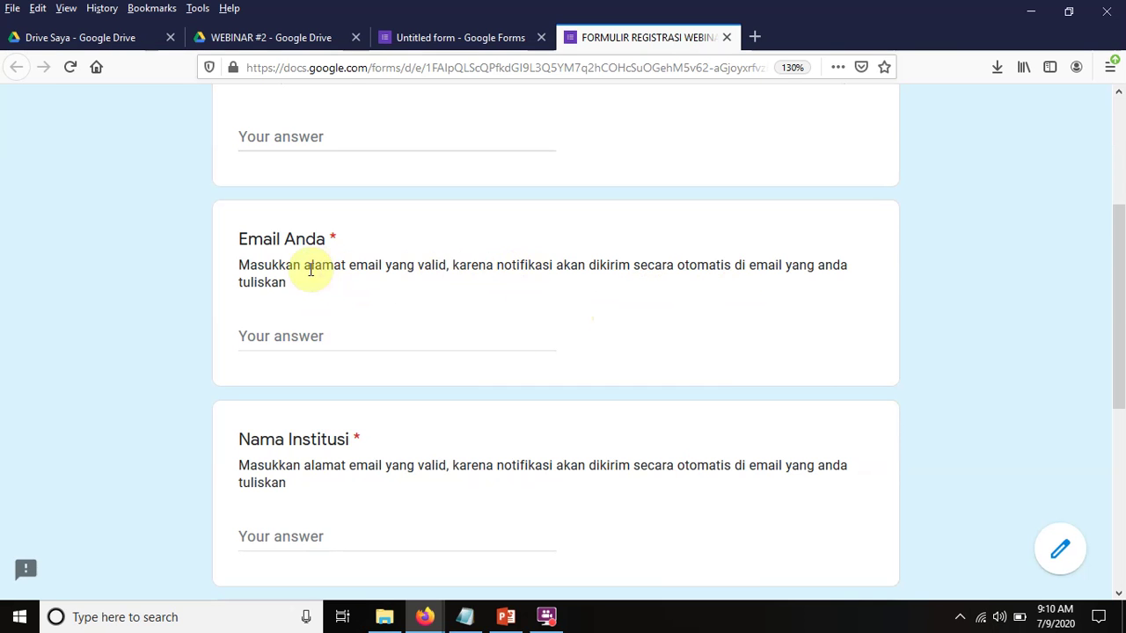
{"action": "scroll", "coordinate": [281, 273], "scroll_direction": "down", "scroll_amount": 1}
{"action": "scroll", "coordinate": [278, 276], "scroll_direction": "down", "scroll_amount": 3}
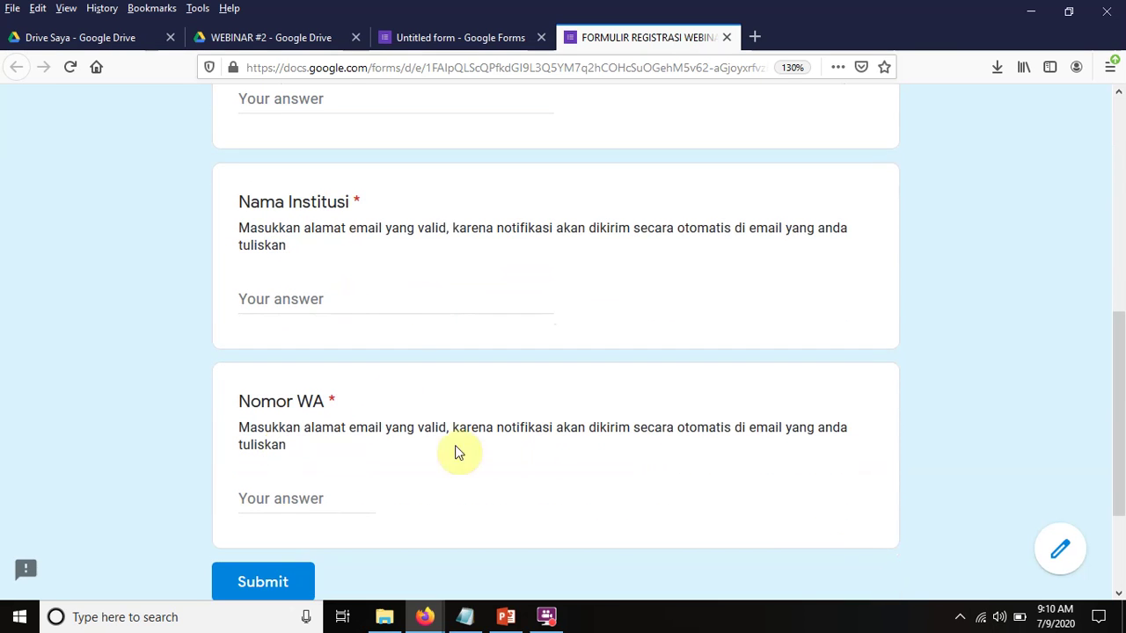
{"action": "left_click", "coordinate": [727, 37]}
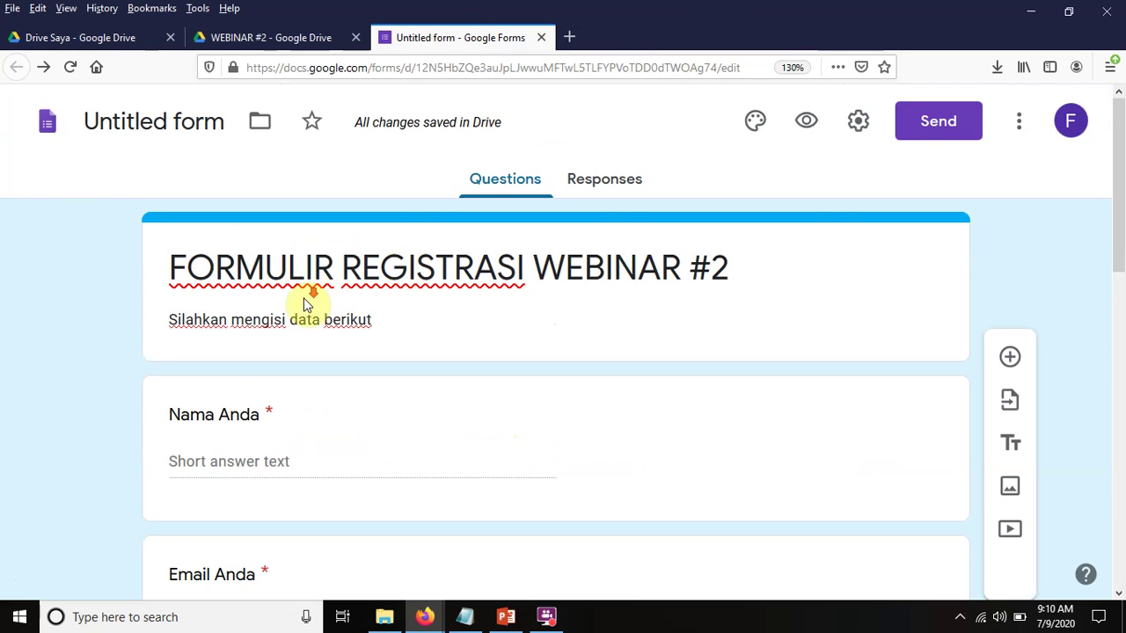
Remove the description from the Nomor WA question.
{"action": "scroll", "coordinate": [306, 299], "scroll_direction": "down", "scroll_amount": 4}
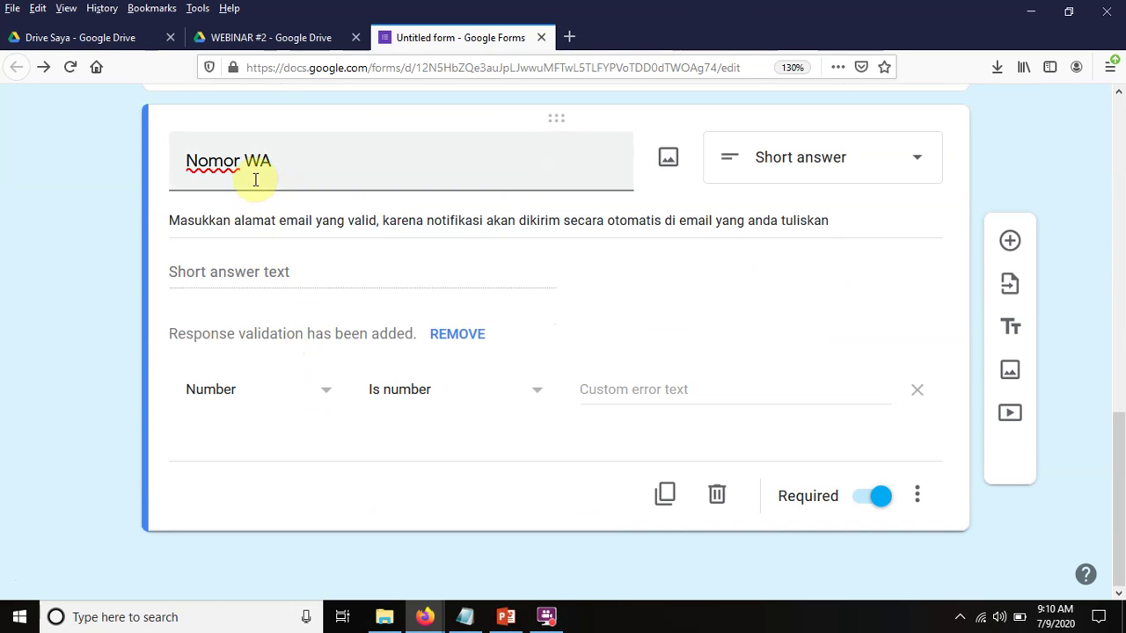
{"action": "left_click", "coordinate": [916, 498]}
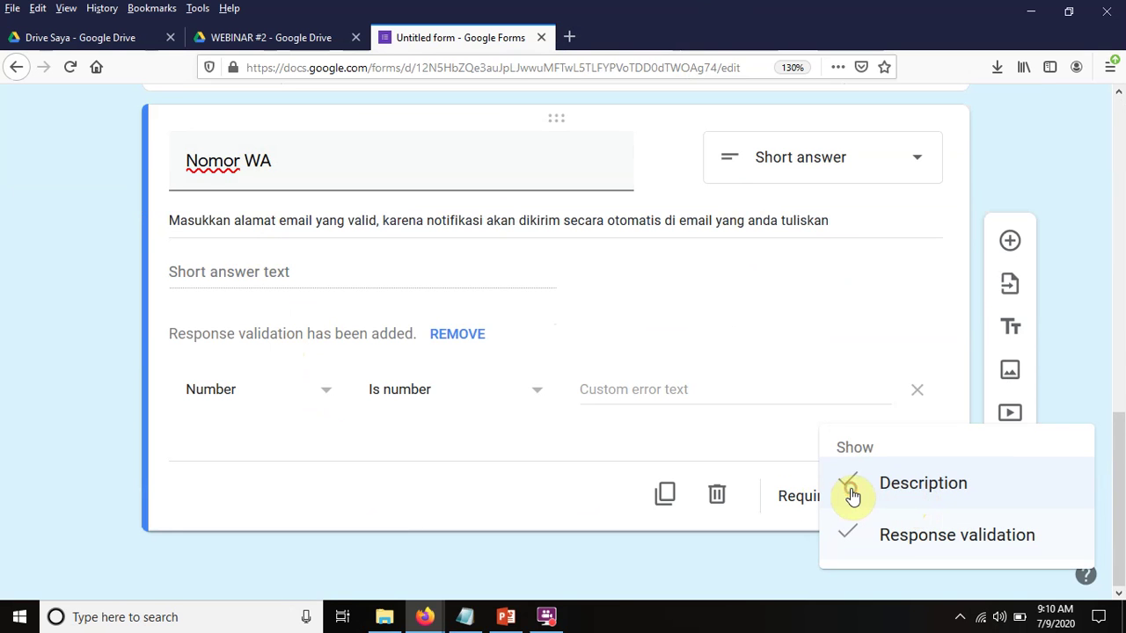
{"action": "left_click", "coordinate": [850, 495]}
Remove the email-related description from the Nama Institusi question.
{"action": "scroll", "coordinate": [501, 466], "scroll_direction": "up", "scroll_amount": 4}
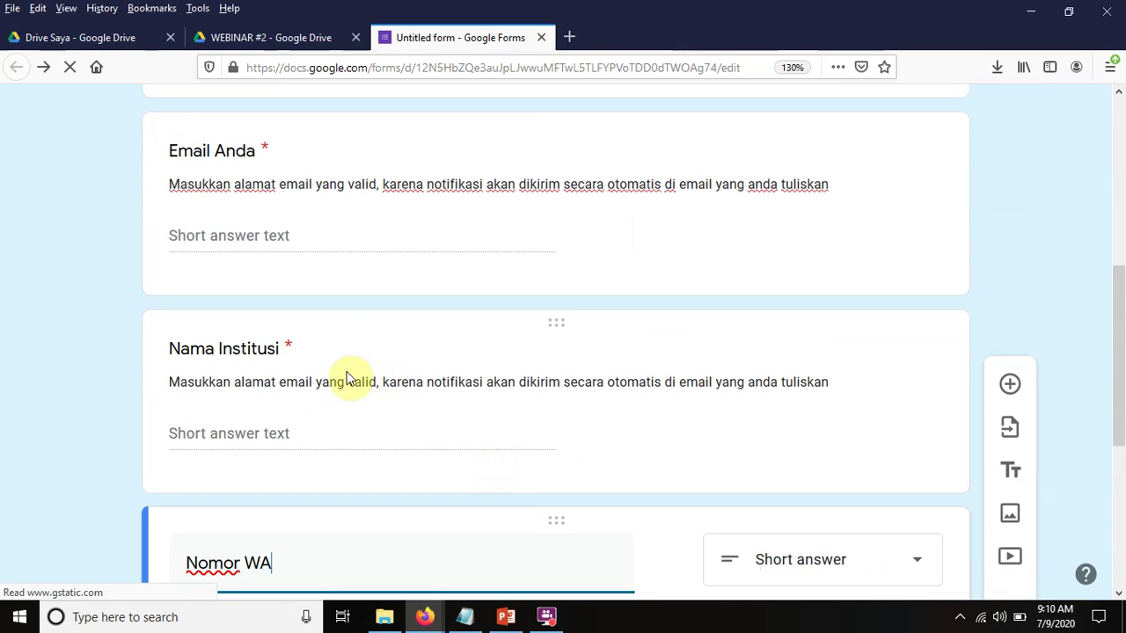
{"action": "left_click", "coordinate": [226, 346]}
{"action": "scroll", "coordinate": [927, 453], "scroll_direction": "down", "scroll_amount": 3}
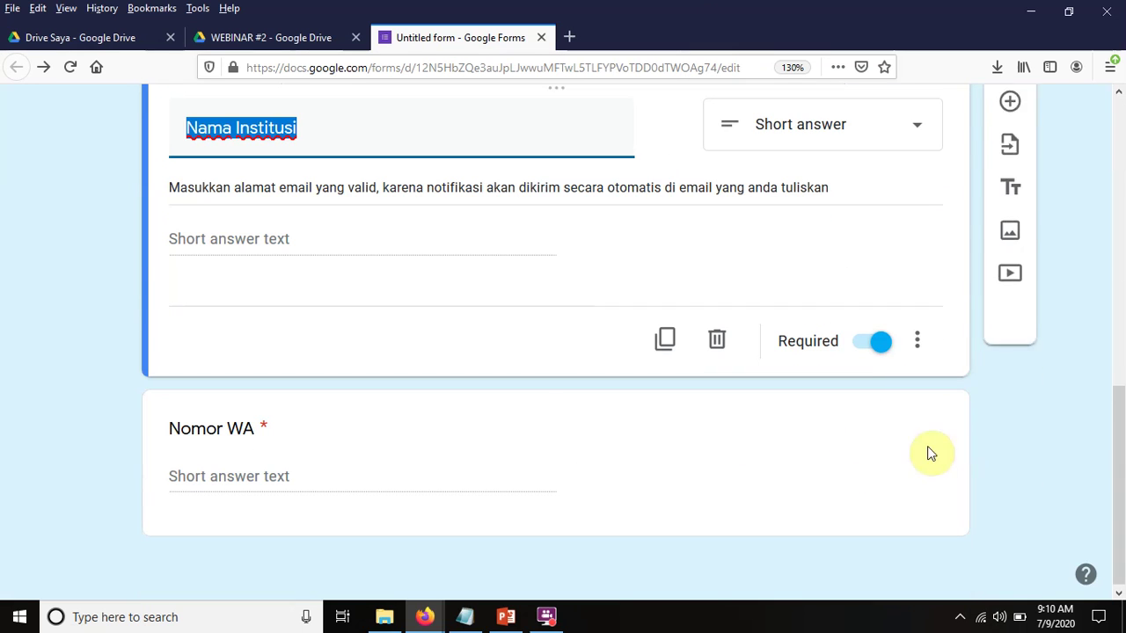
{"action": "left_click", "coordinate": [917, 341]}
{"action": "left_click", "coordinate": [917, 425]}
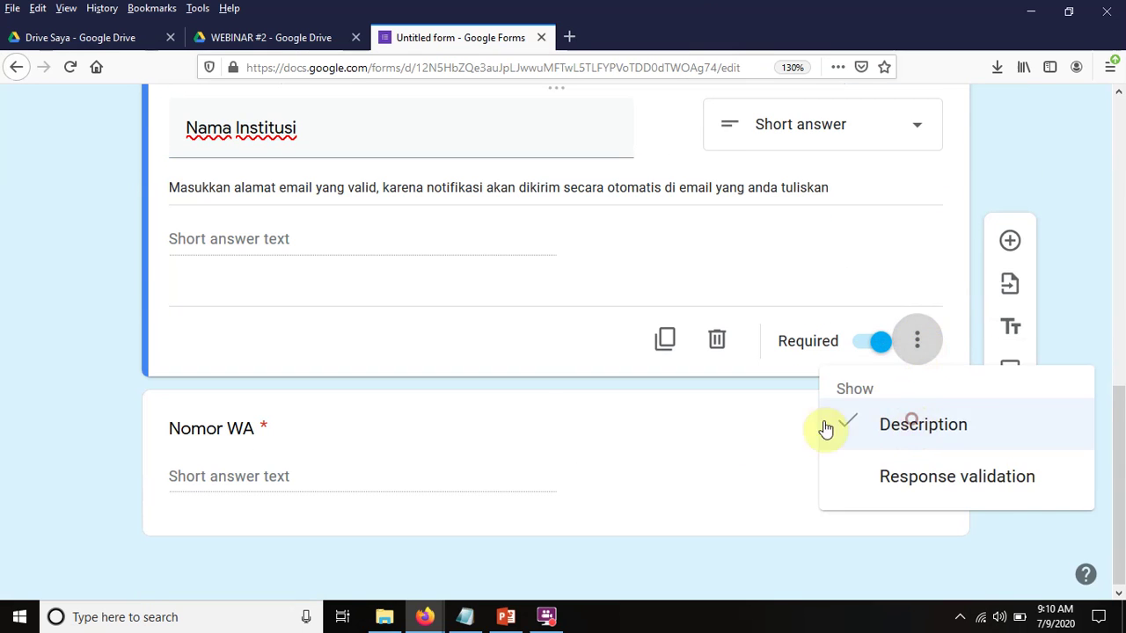
Preview the form again to check the Nama Institusi and Nomor WA questions, and close the preview.
{"action": "scroll", "coordinate": [231, 418], "scroll_direction": "up", "scroll_amount": 1}
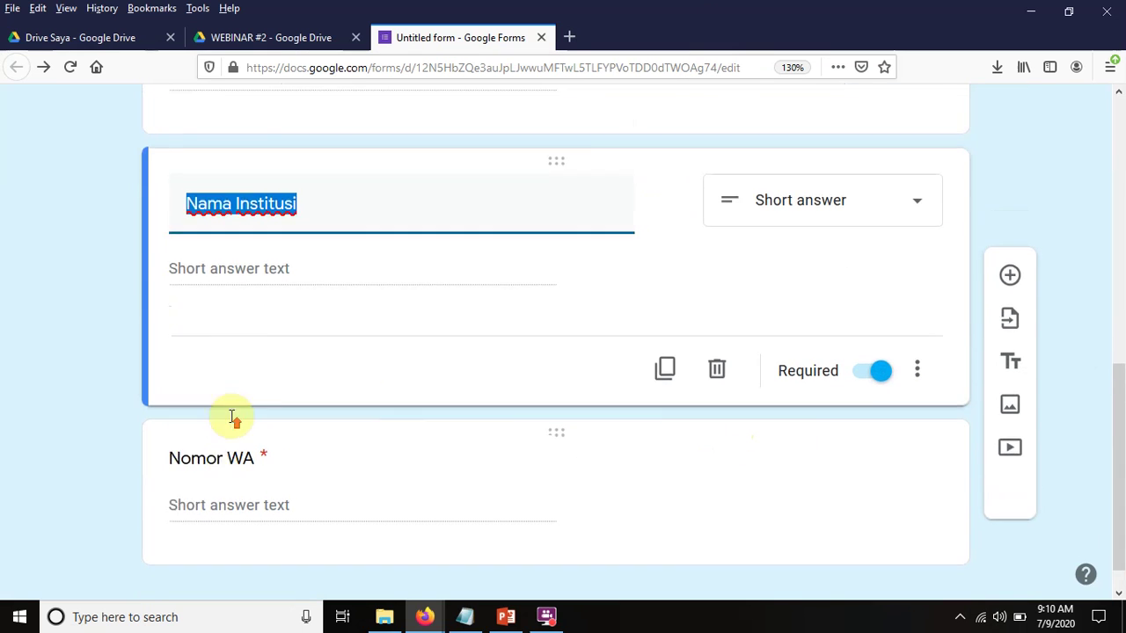
{"action": "scroll", "coordinate": [232, 418], "scroll_direction": "up", "scroll_amount": 10}
{"action": "left_click", "coordinate": [814, 132]}
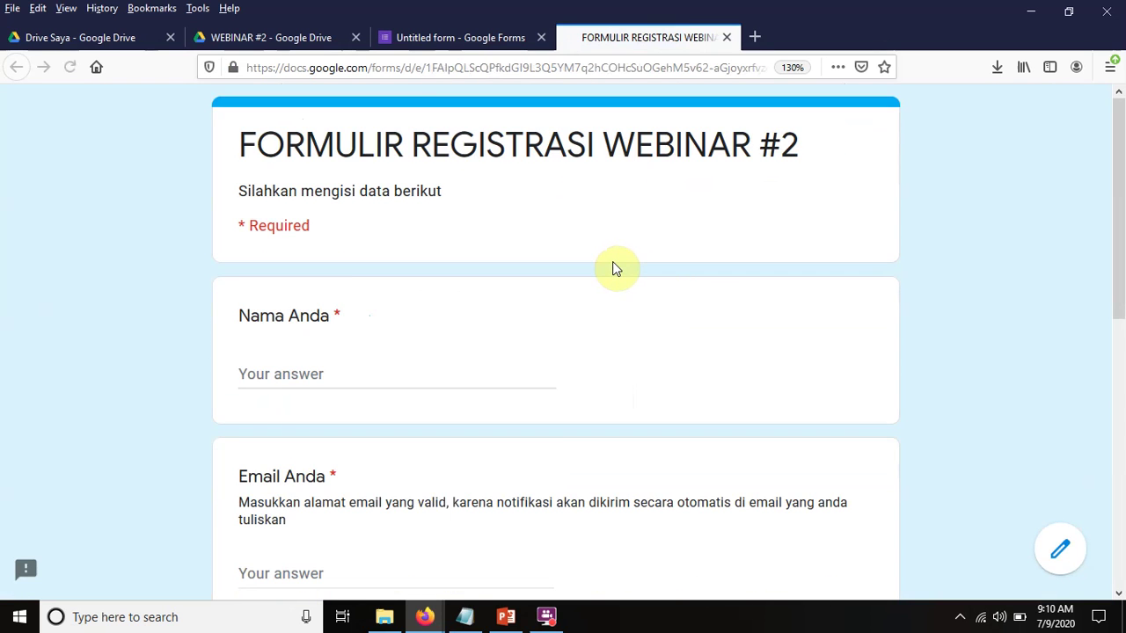
{"action": "scroll", "coordinate": [322, 297], "scroll_direction": "down", "scroll_amount": 6}
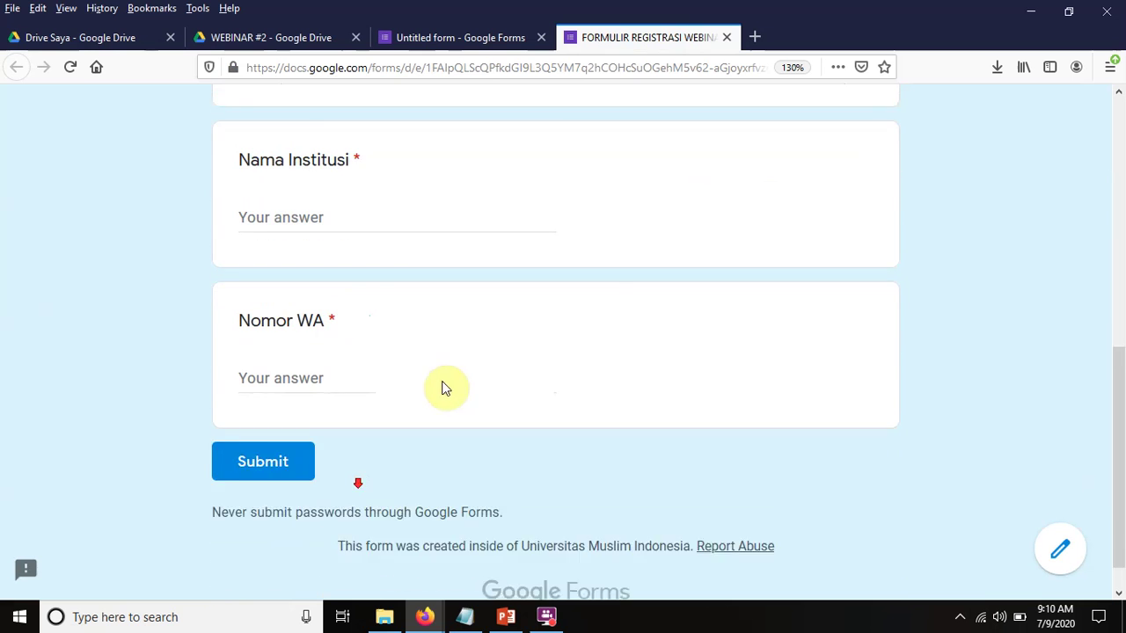
{"action": "scroll", "coordinate": [498, 291], "scroll_direction": "up", "scroll_amount": 6}
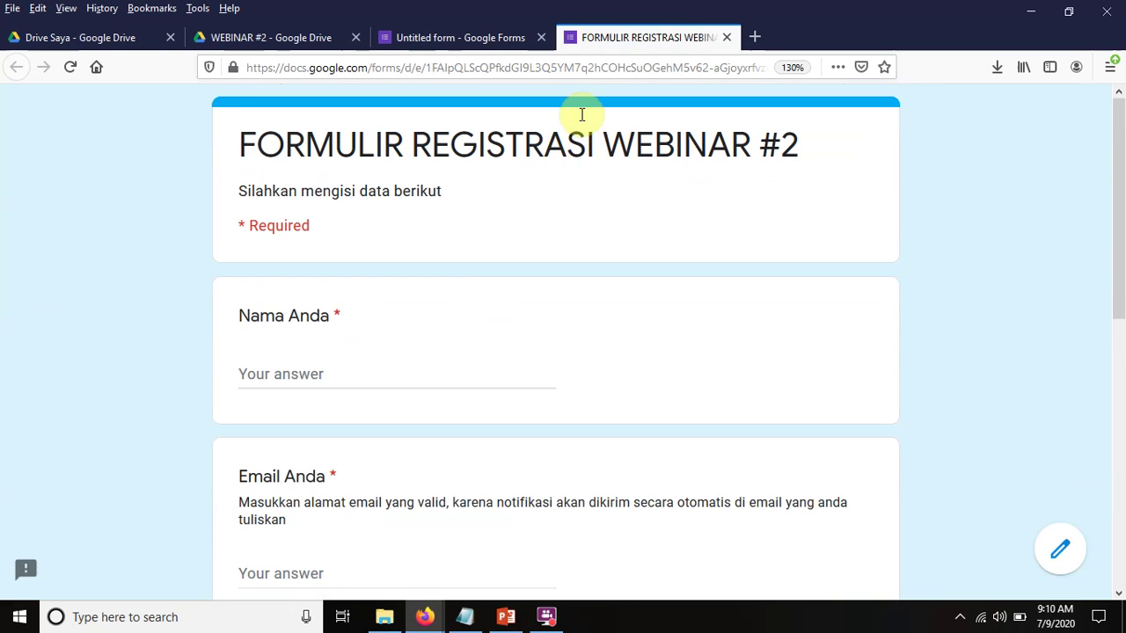
{"action": "left_click", "coordinate": [727, 37]}
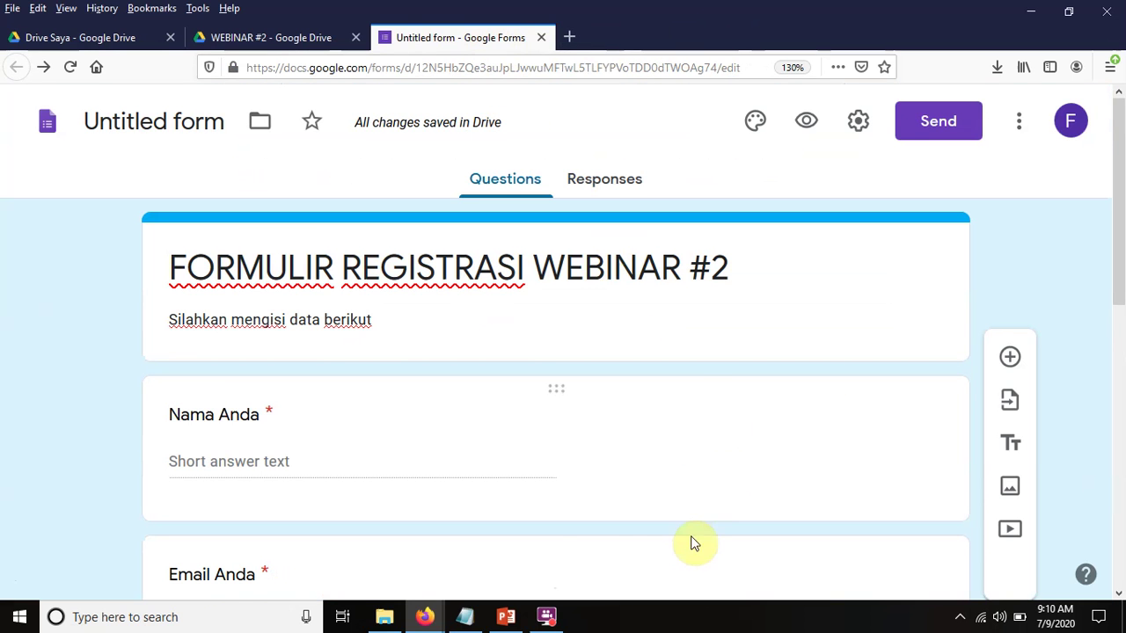
Switch to the PowerPoint slide on building the automatic registration form and return to the form editor in Firefox.
{"action": "left_click", "coordinate": [508, 616]}
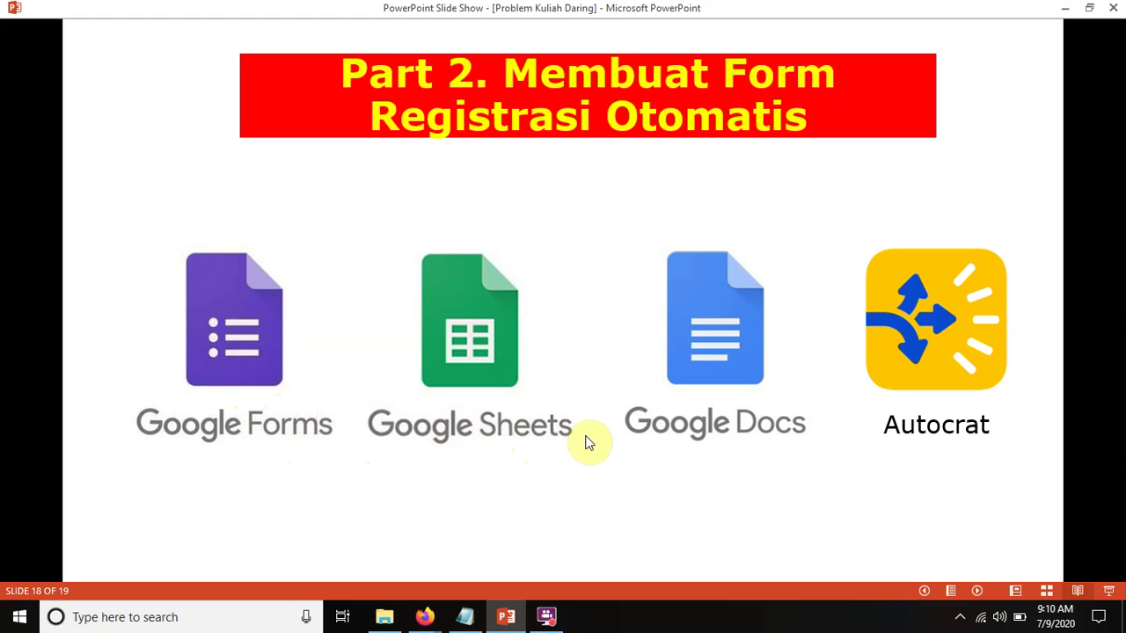
{"action": "left_click", "coordinate": [421, 619]}
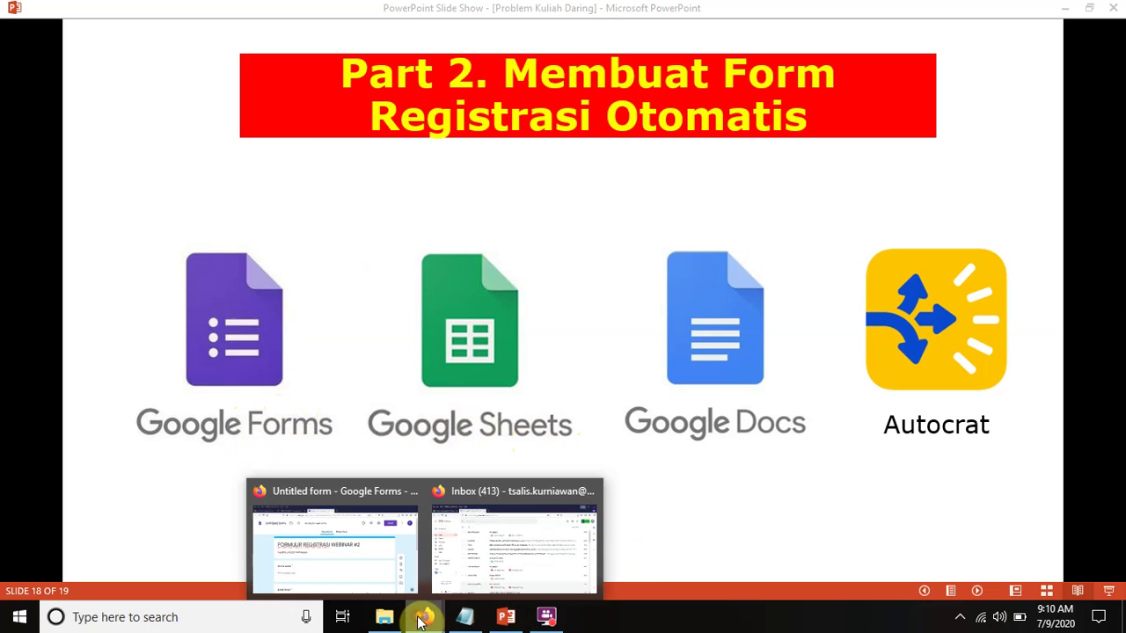
{"action": "left_click", "coordinate": [344, 550]}
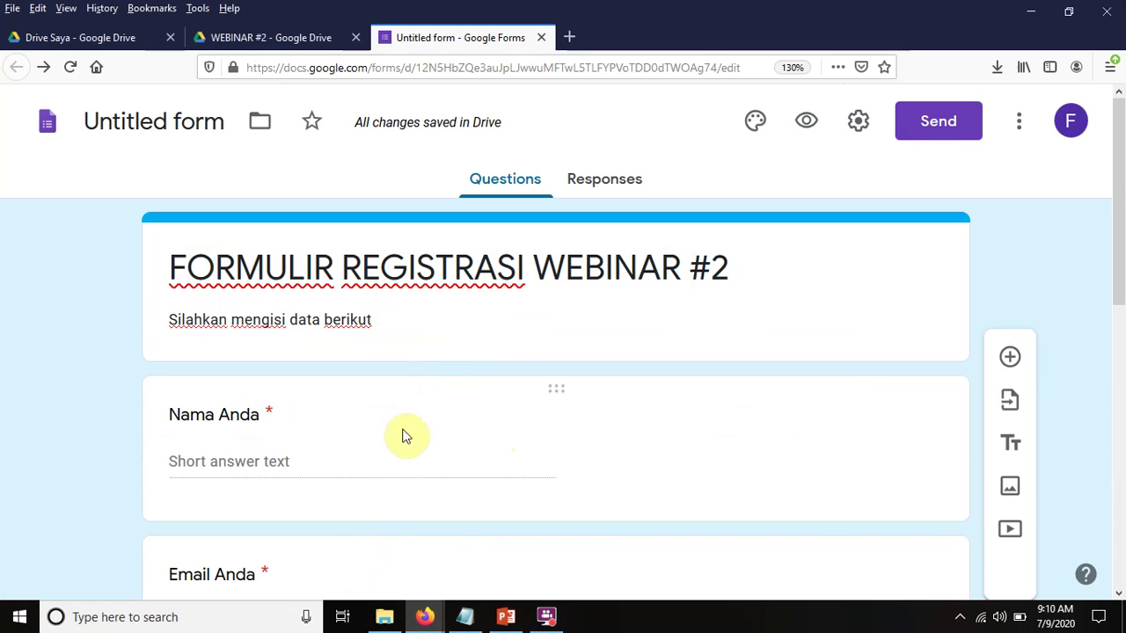
{"action": "left_click", "coordinate": [607, 190]}
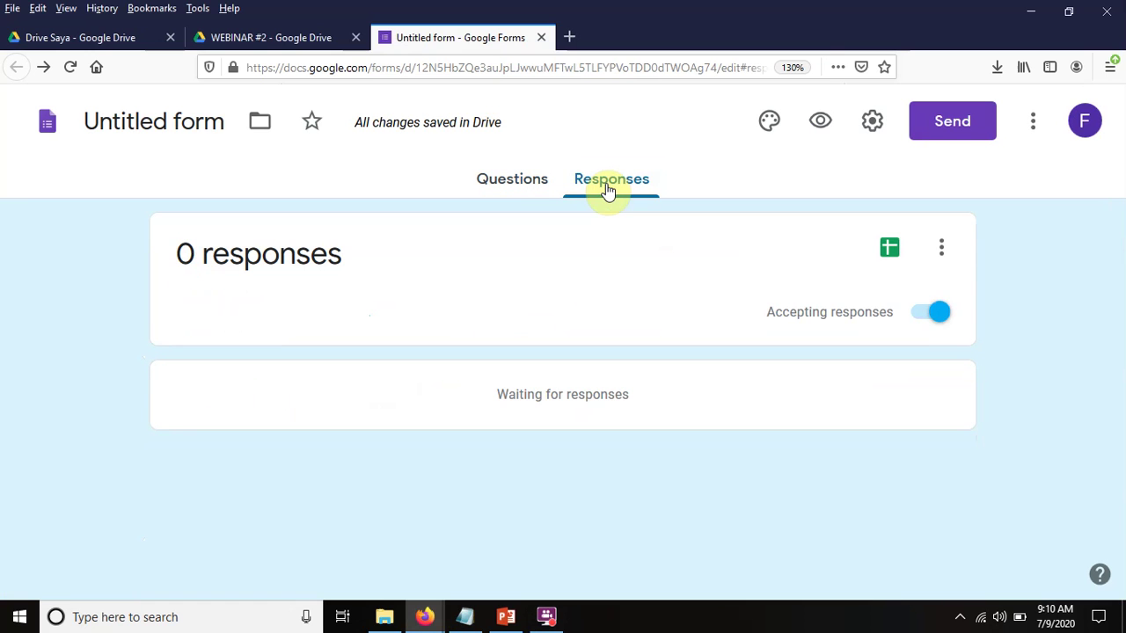
{"action": "left_click", "coordinate": [888, 253]}
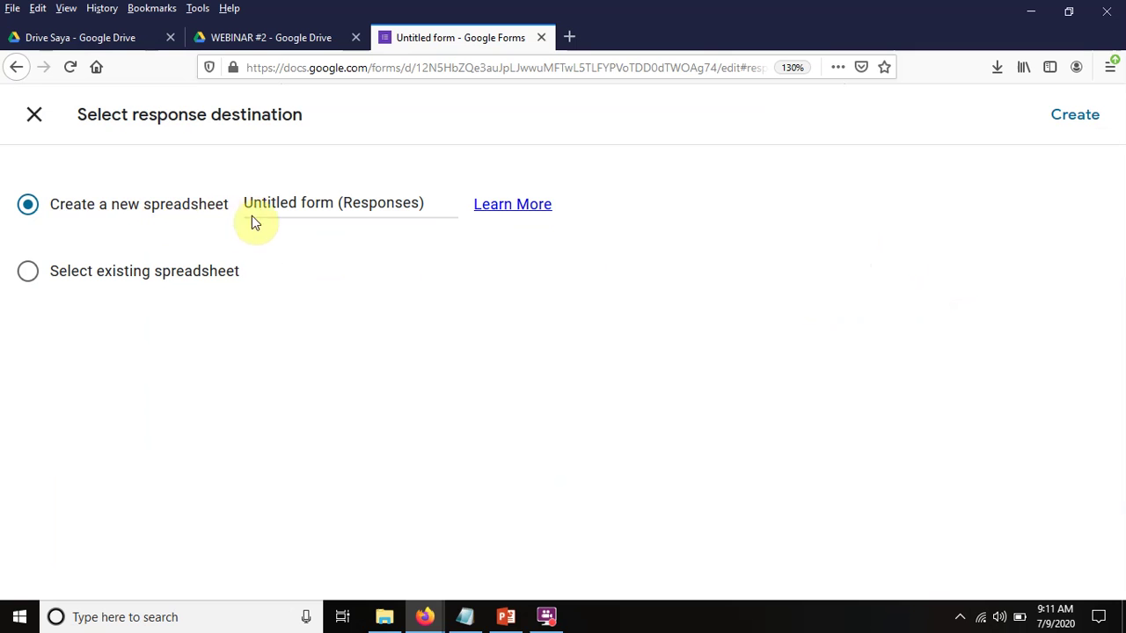
{"action": "left_click", "coordinate": [38, 115]}
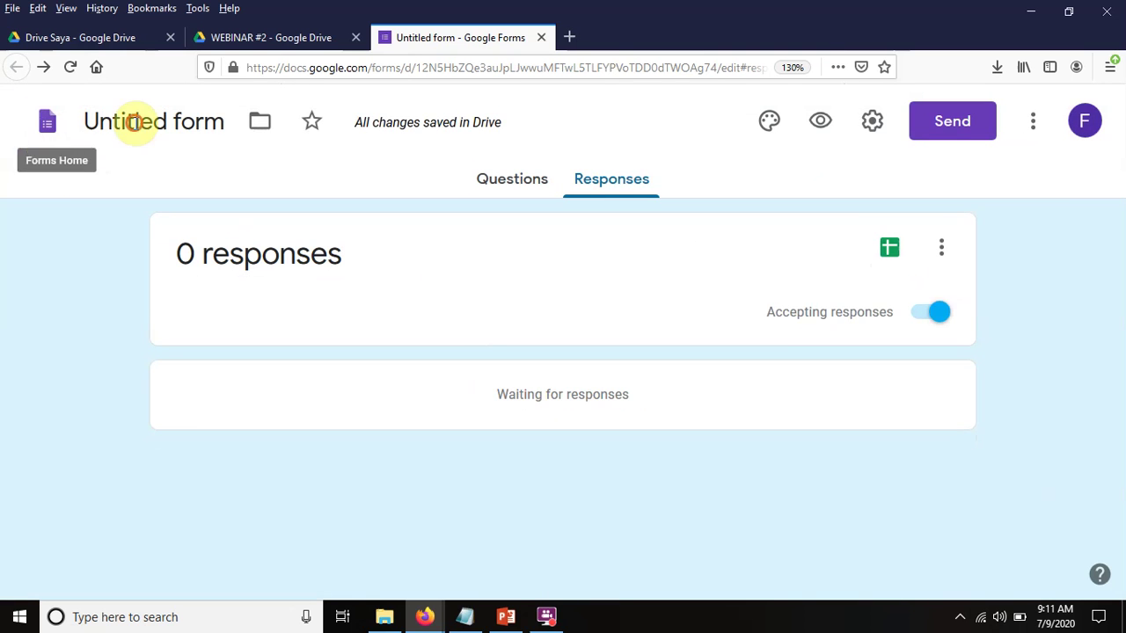
Rename the untitled form file to match its title, FORMULIR REGISTRASI WEBINAR #2, and return to the questions.
{"action": "left_click", "coordinate": [132, 120]}
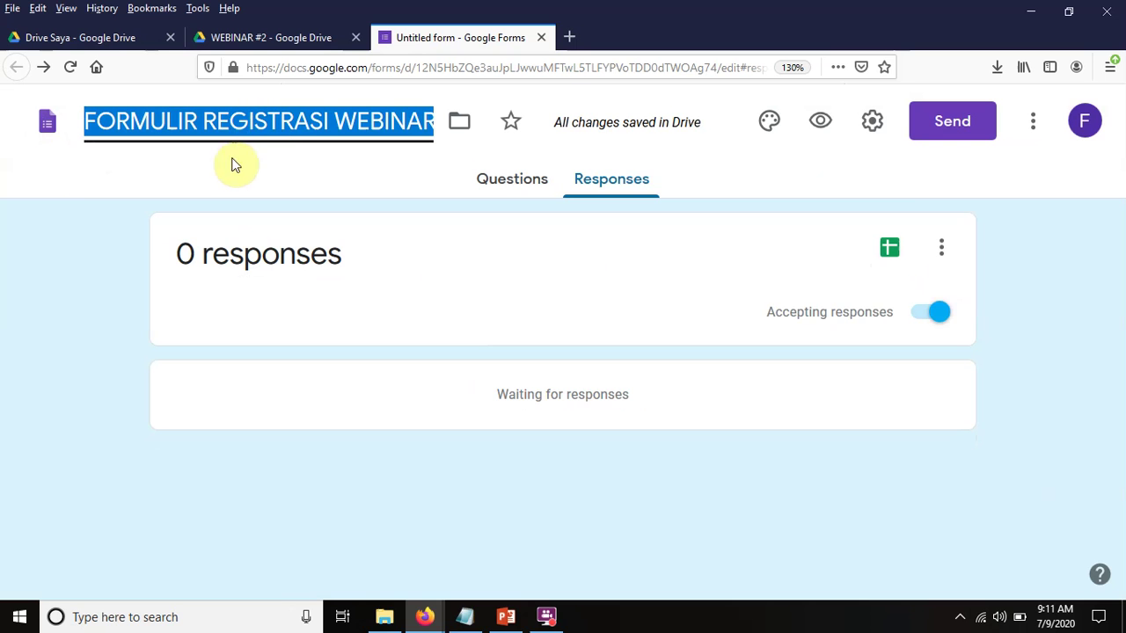
{"action": "left_click", "coordinate": [523, 183]}
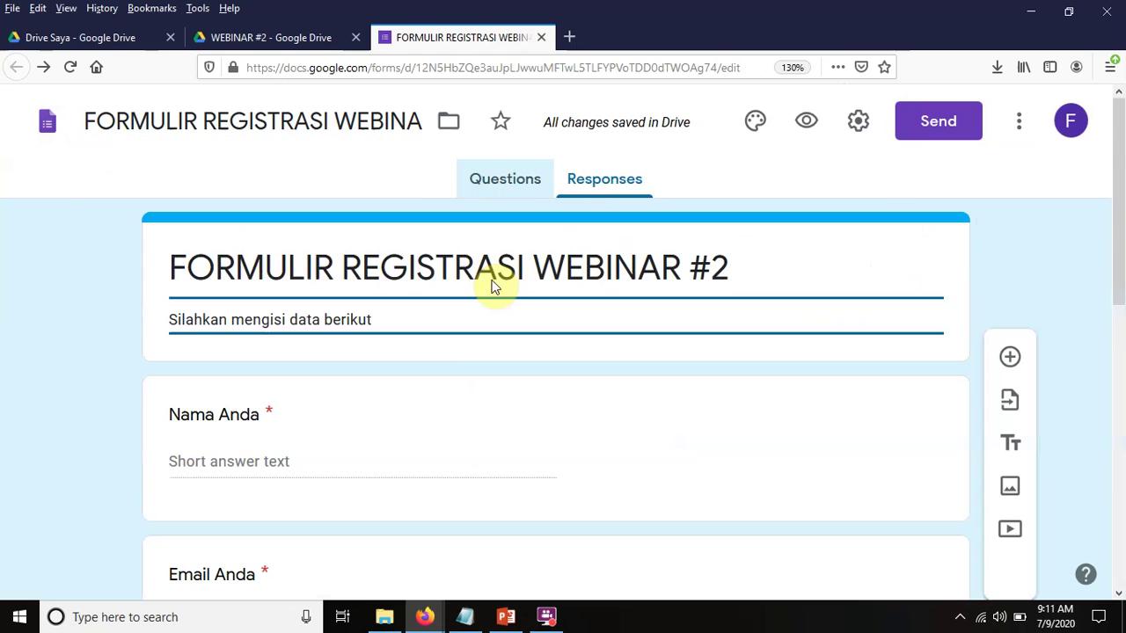
Link the form's responses to a new spreadsheet, keeping the suggested name based on the form title.
{"action": "left_click", "coordinate": [612, 188]}
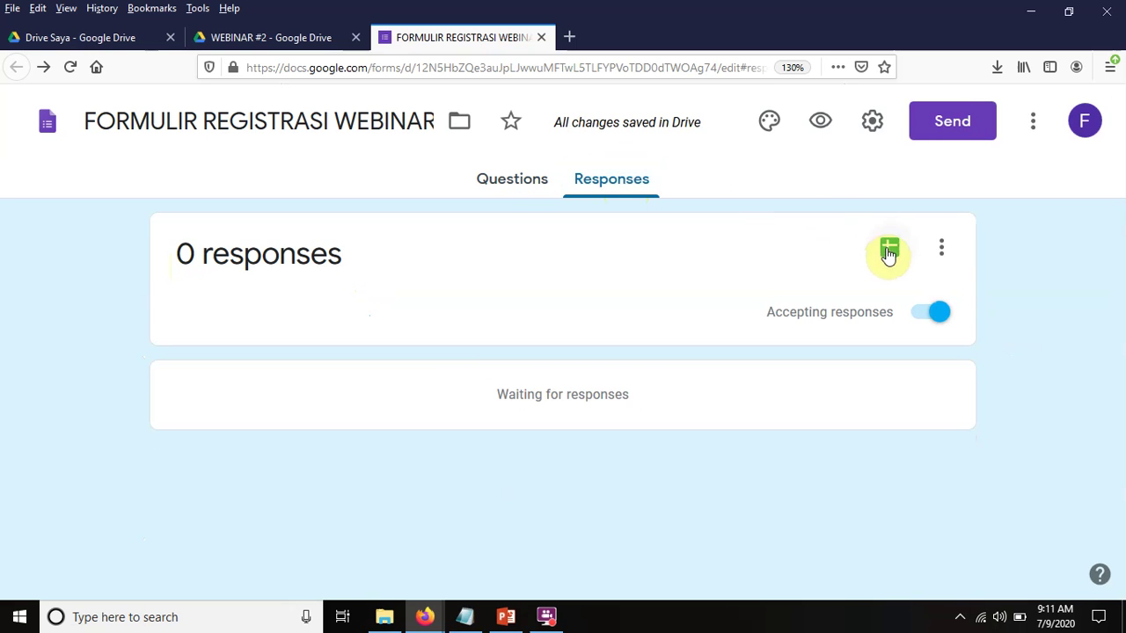
{"action": "left_click", "coordinate": [889, 251]}
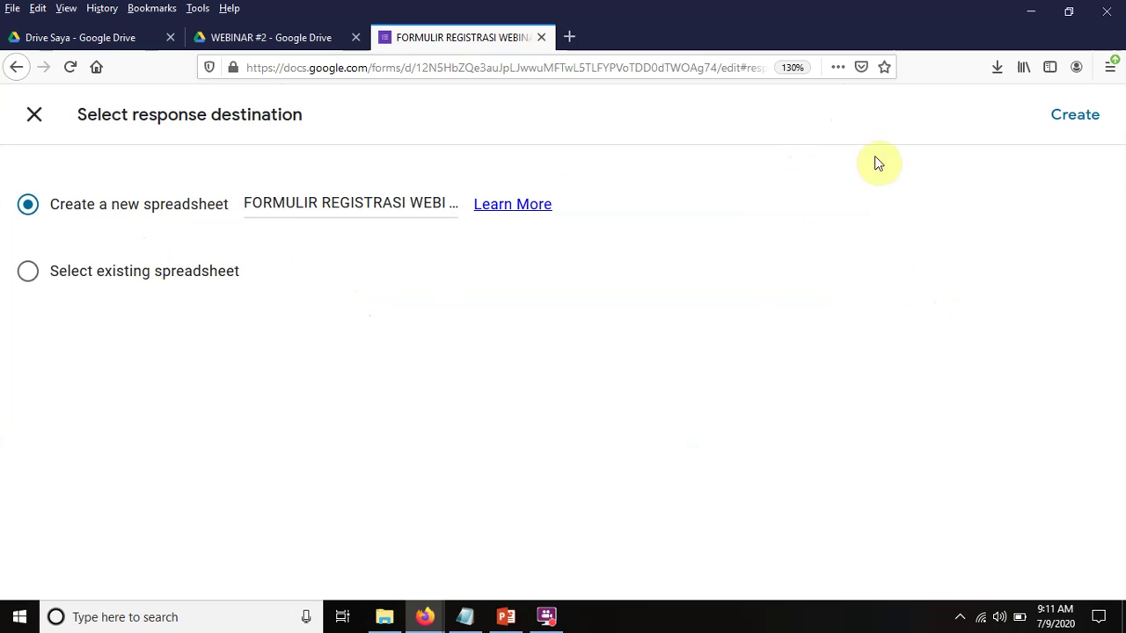
{"action": "left_click", "coordinate": [1091, 121]}
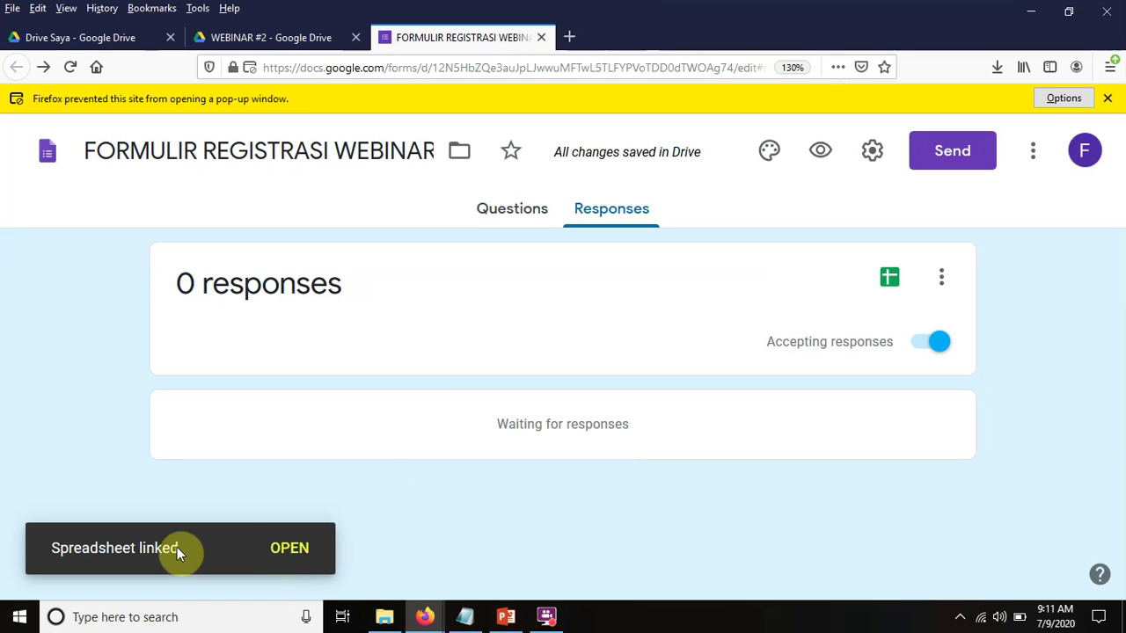
Open the linked responses spreadsheet from the WEBINAR #2 Drive folder in Google Sheets.
{"action": "left_click", "coordinate": [299, 548]}
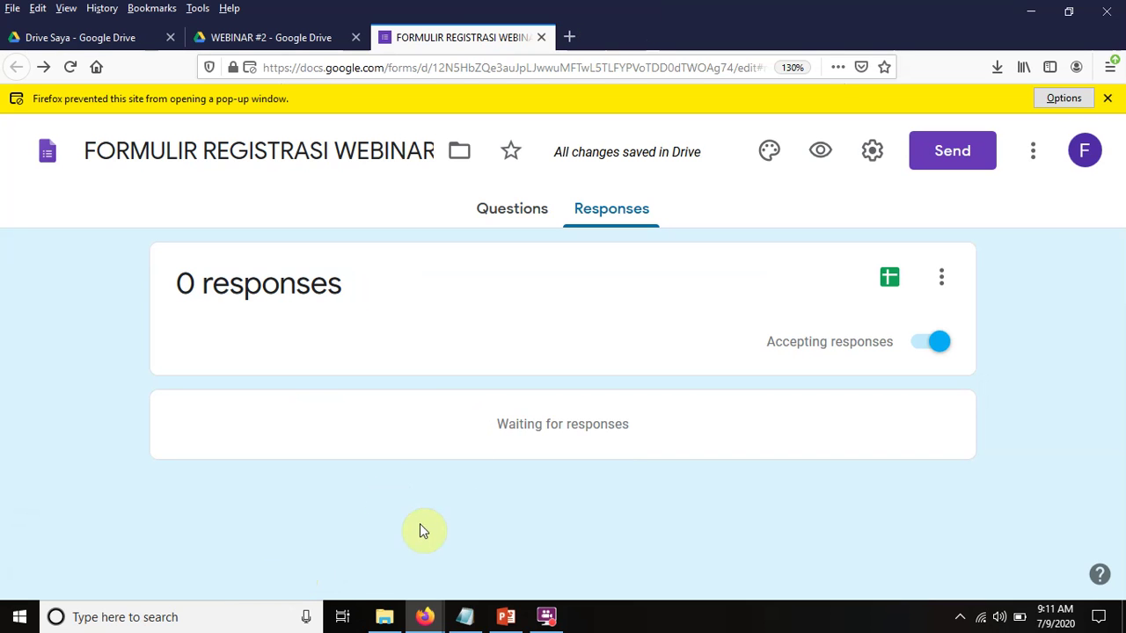
{"action": "left_click", "coordinate": [293, 42]}
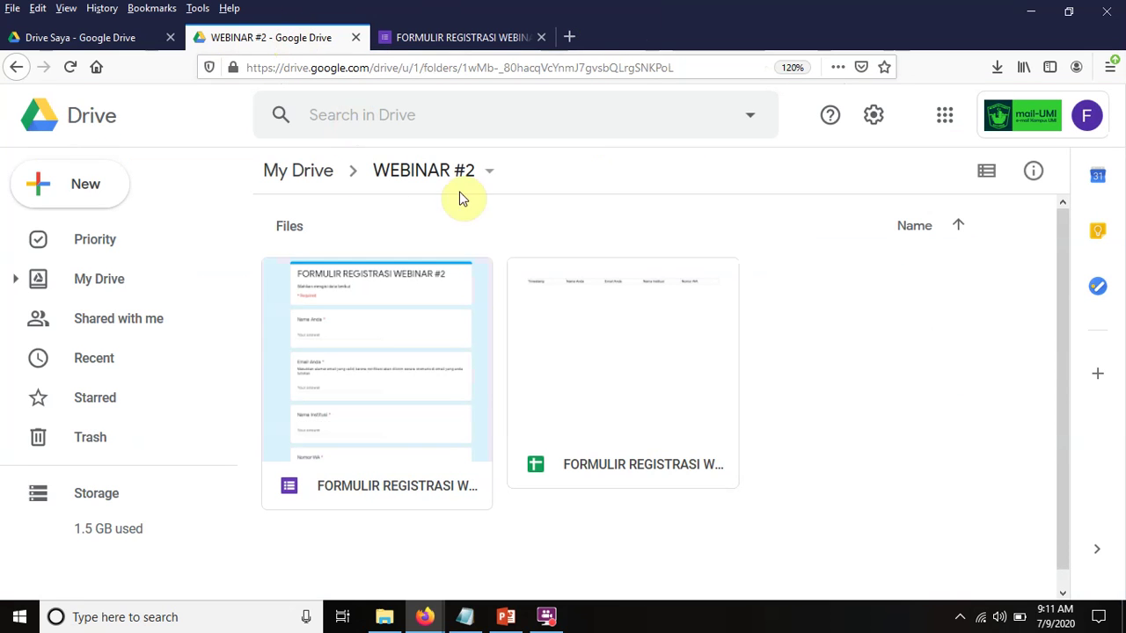
{"action": "right_click", "coordinate": [615, 407]}
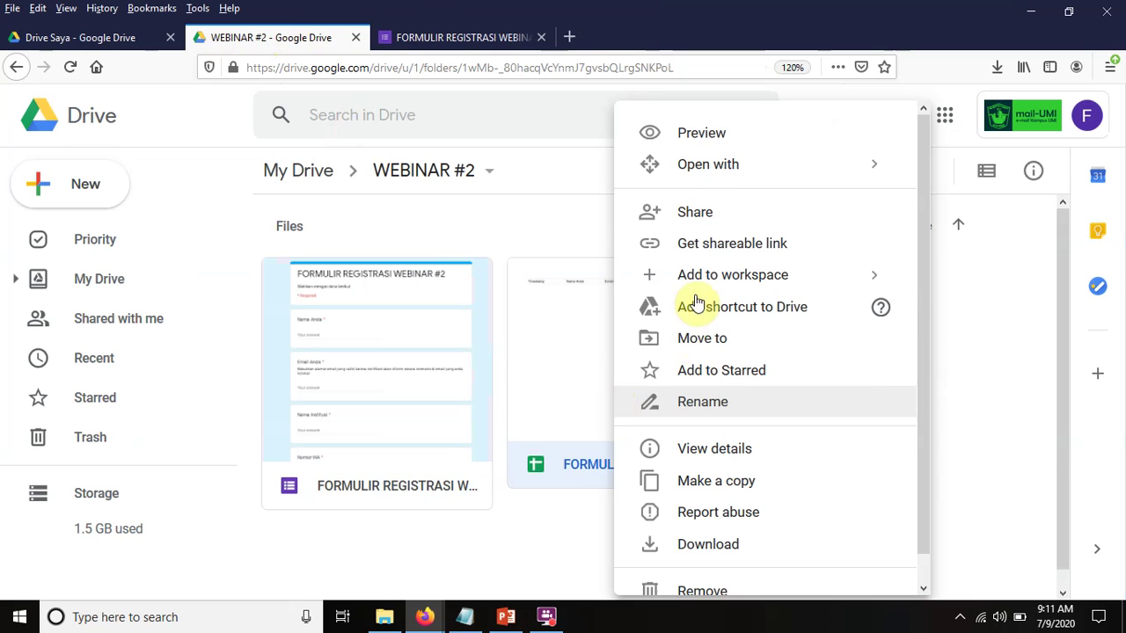
{"action": "mouse_move", "coordinate": [715, 179]}
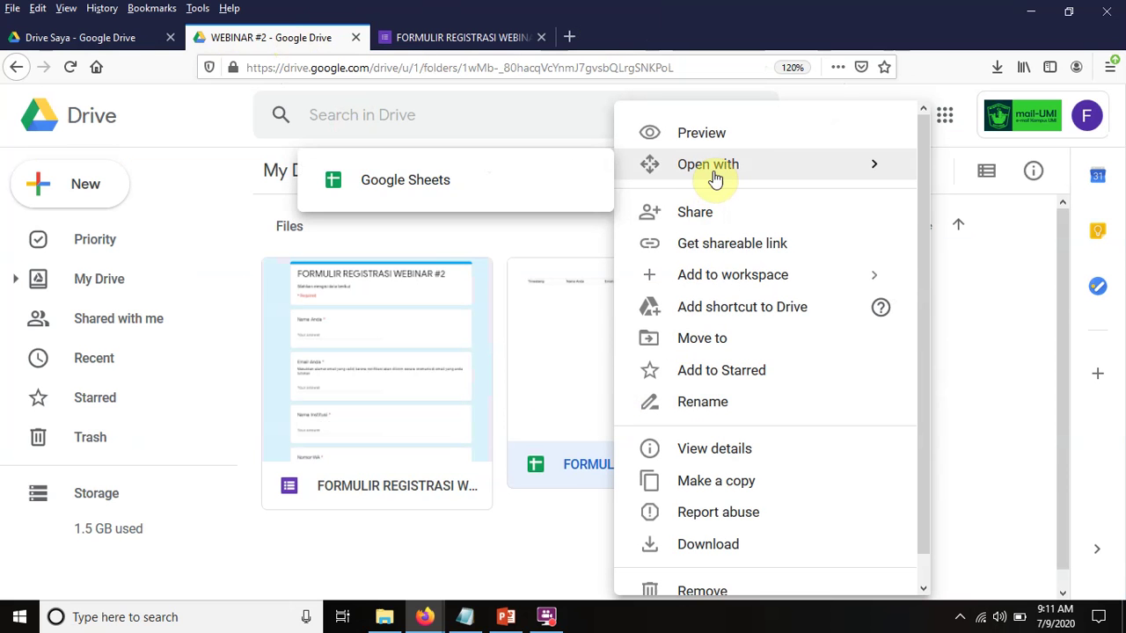
{"action": "left_click", "coordinate": [494, 181]}
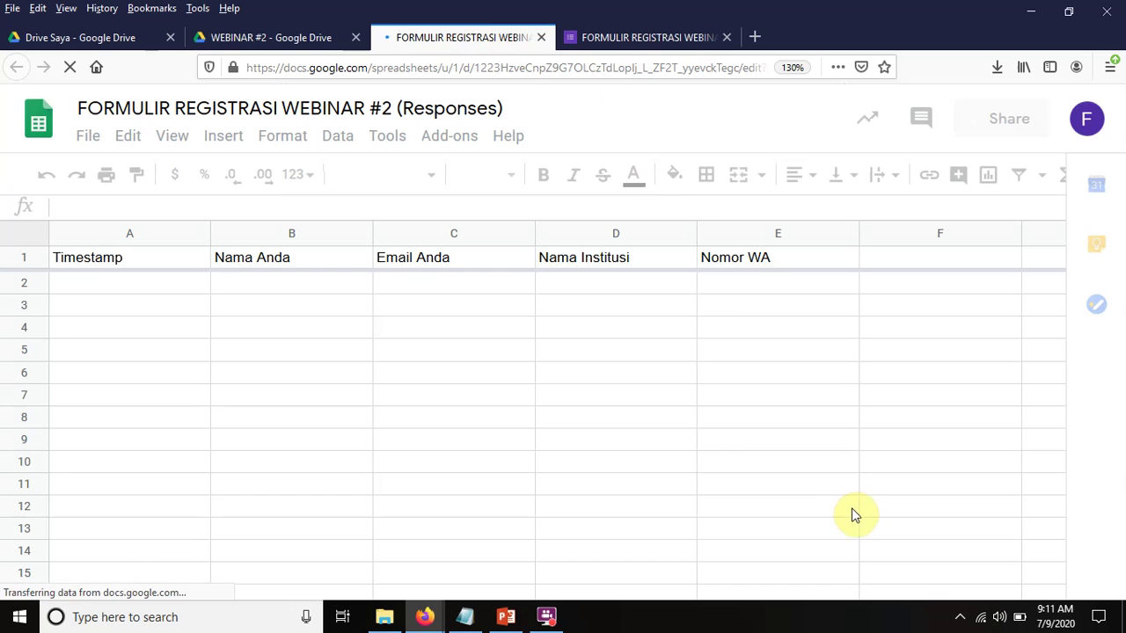
{"action": "left_click", "coordinate": [547, 617]}
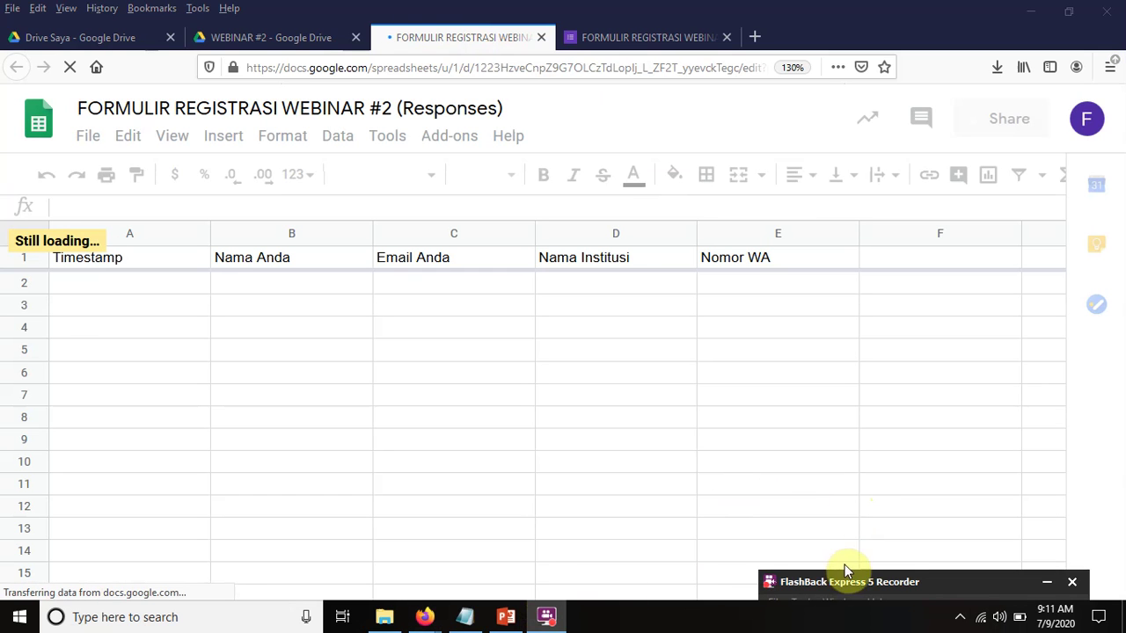
{"action": "left_click", "coordinate": [924, 598]}
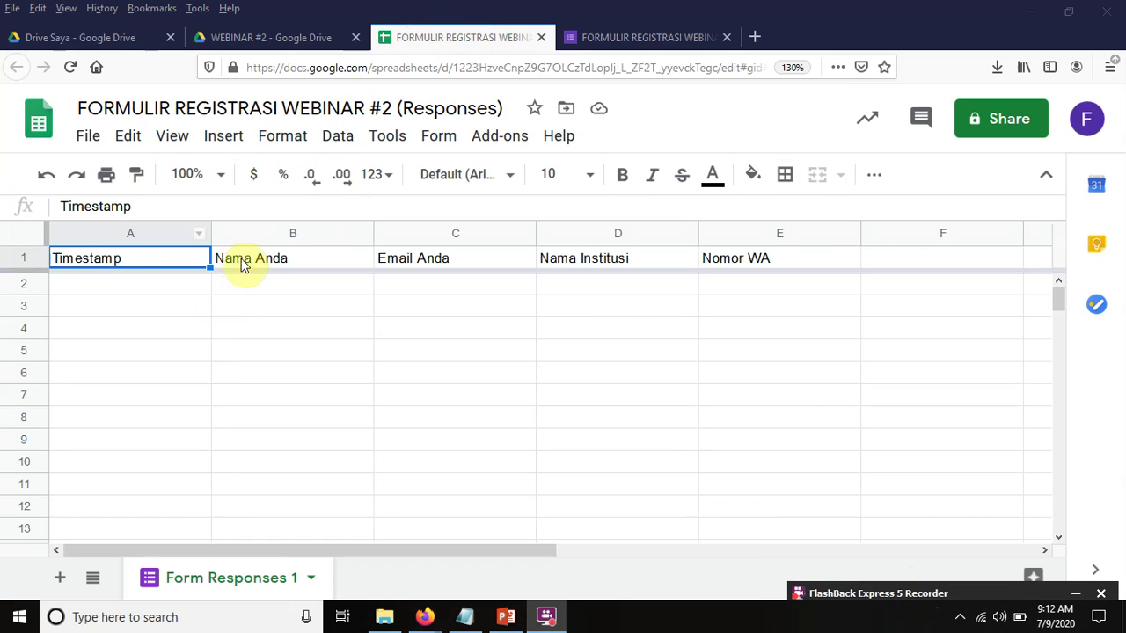
Check the response sheet's column headers from Nama Anda to Nomor WA against the questions in the form editor.
{"action": "left_click", "coordinate": [273, 260]}
{"action": "left_click", "coordinate": [436, 261]}
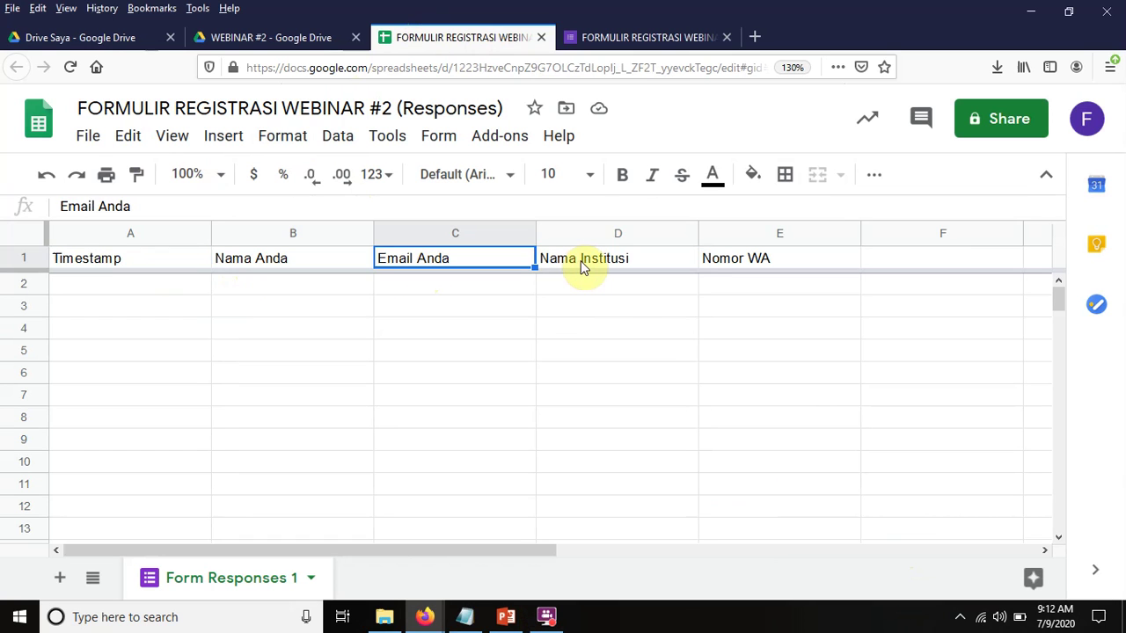
{"action": "left_click", "coordinate": [580, 260]}
{"action": "left_click", "coordinate": [712, 260]}
{"action": "left_click", "coordinate": [656, 38]}
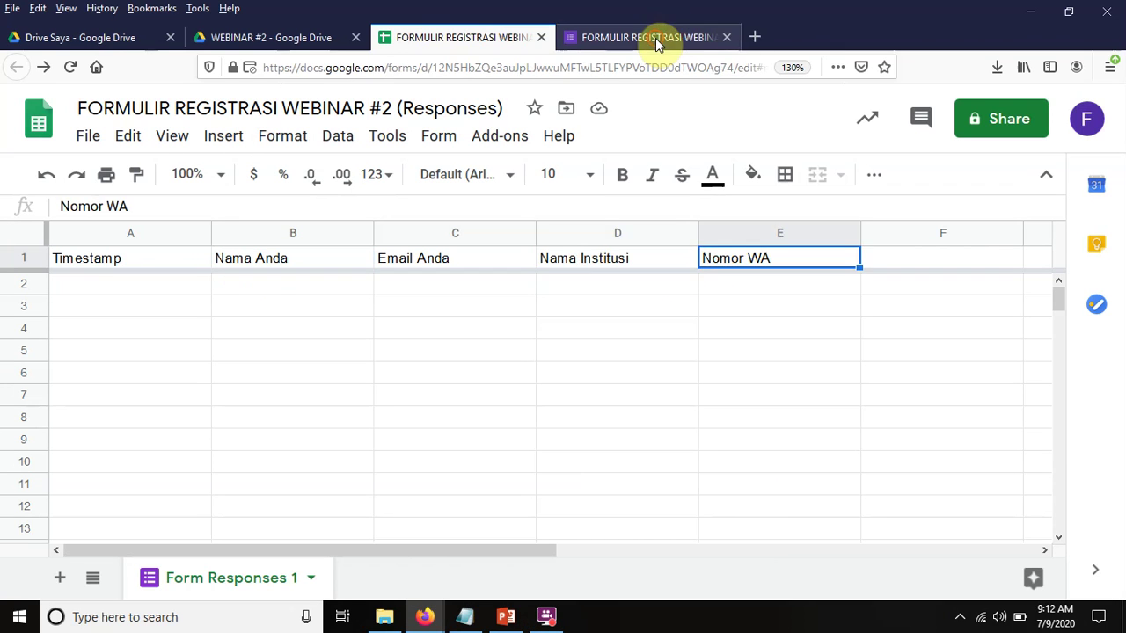
{"action": "left_click", "coordinate": [535, 219]}
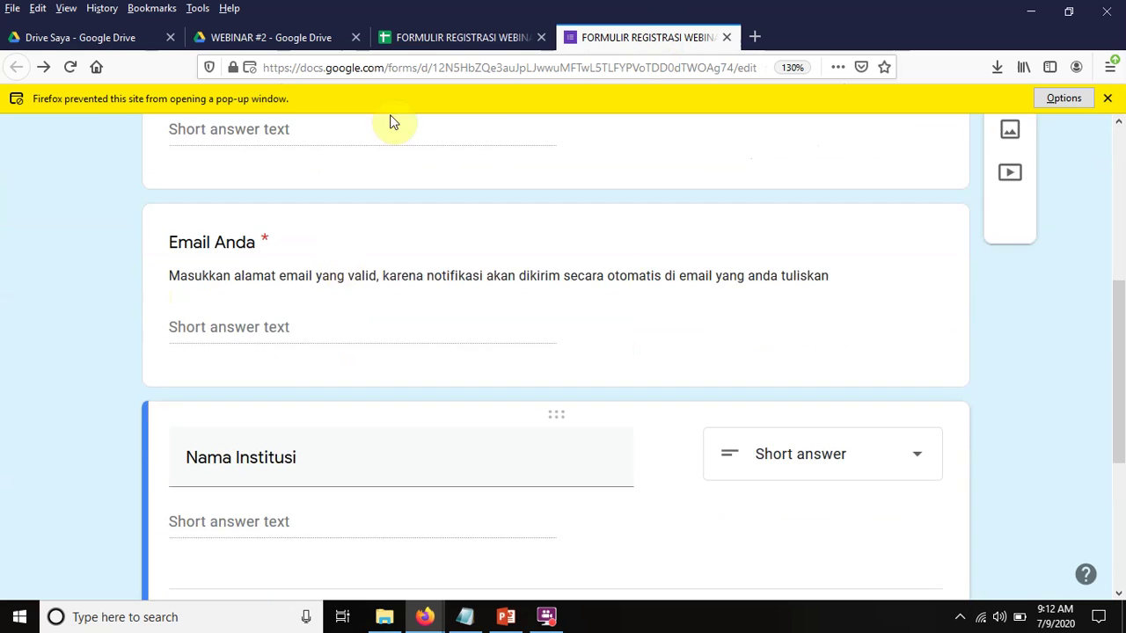
Return to the responses spreadsheet to examine row 2 under each column header, and switch to the PowerPoint slide show.
{"action": "left_click", "coordinate": [498, 38]}
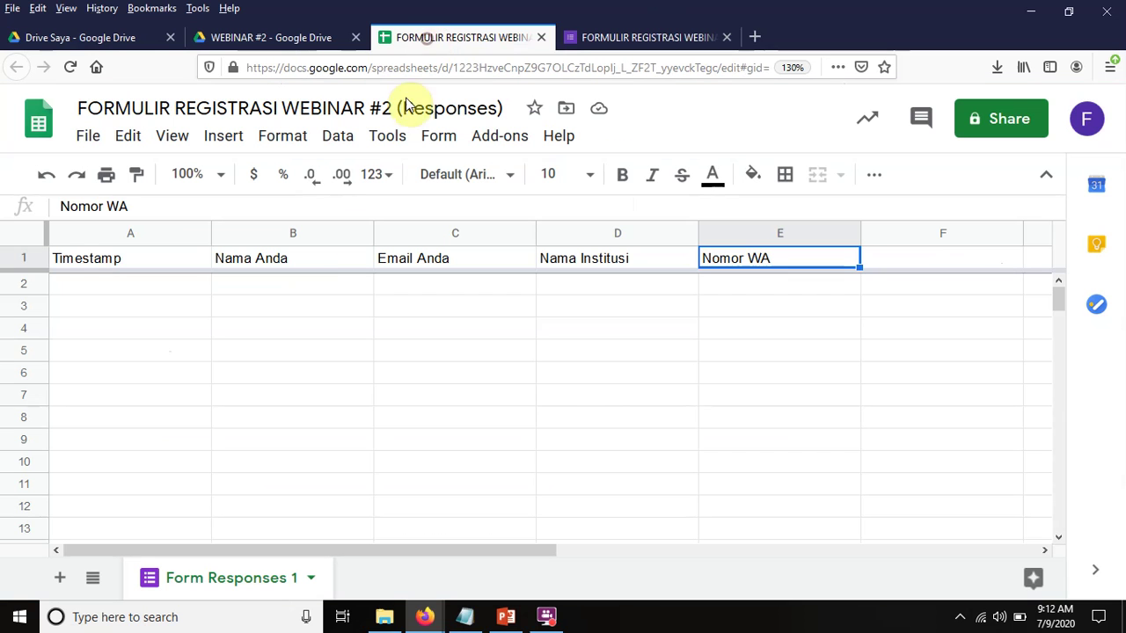
{"action": "left_click", "coordinate": [97, 282]}
{"action": "left_click", "coordinate": [275, 286]}
{"action": "left_click", "coordinate": [440, 287]}
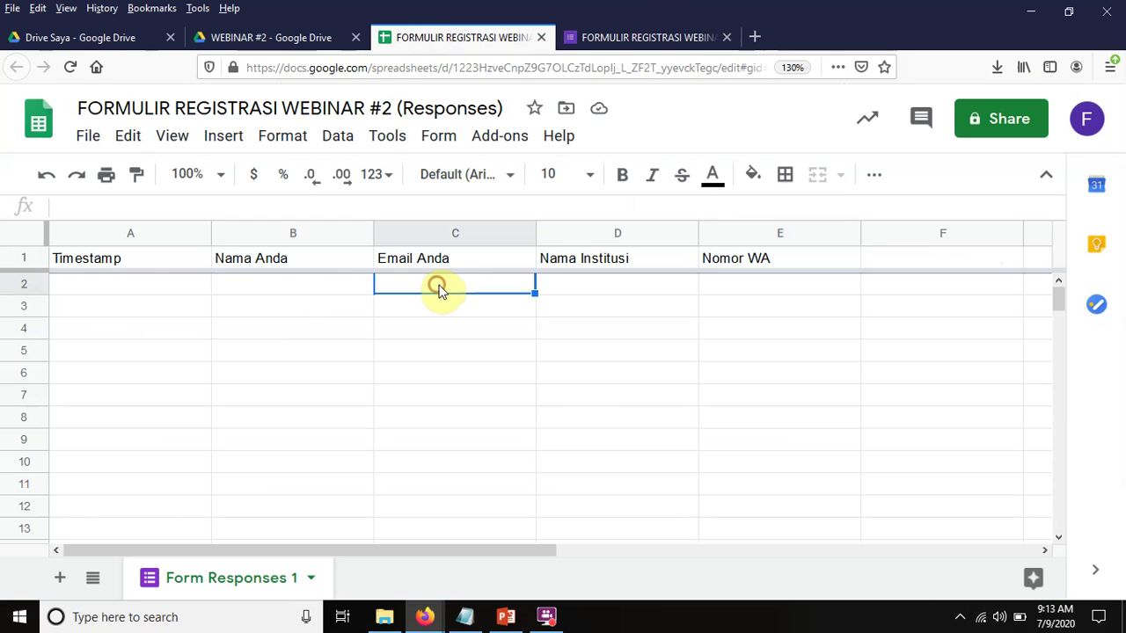
{"action": "left_click", "coordinate": [624, 283]}
{"action": "left_click", "coordinate": [775, 287]}
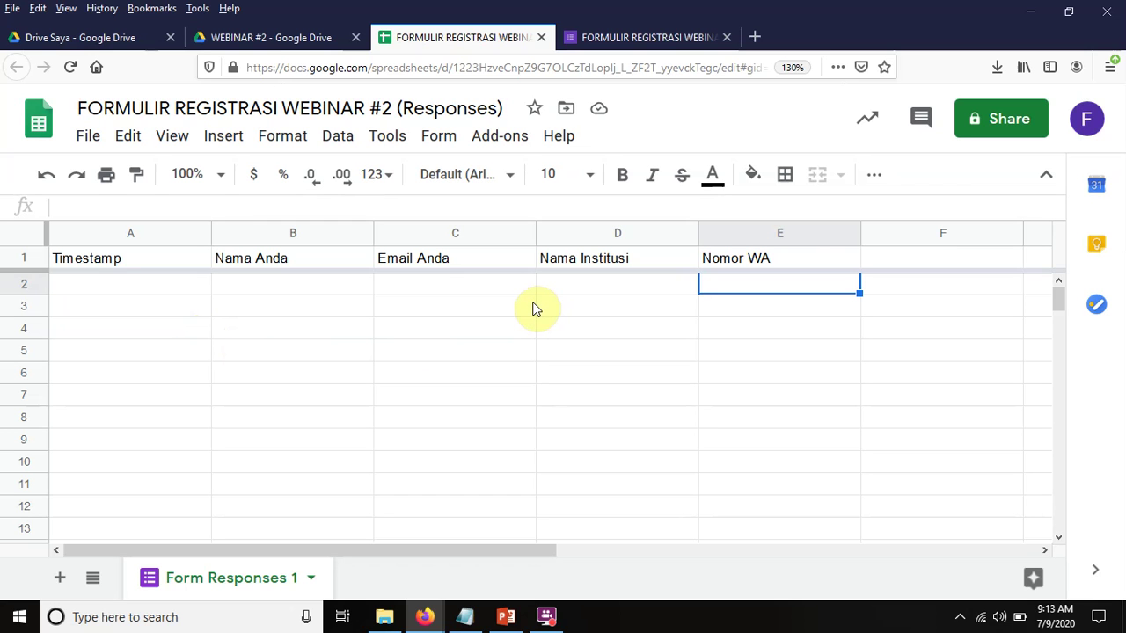
{"action": "left_click", "coordinate": [506, 616]}
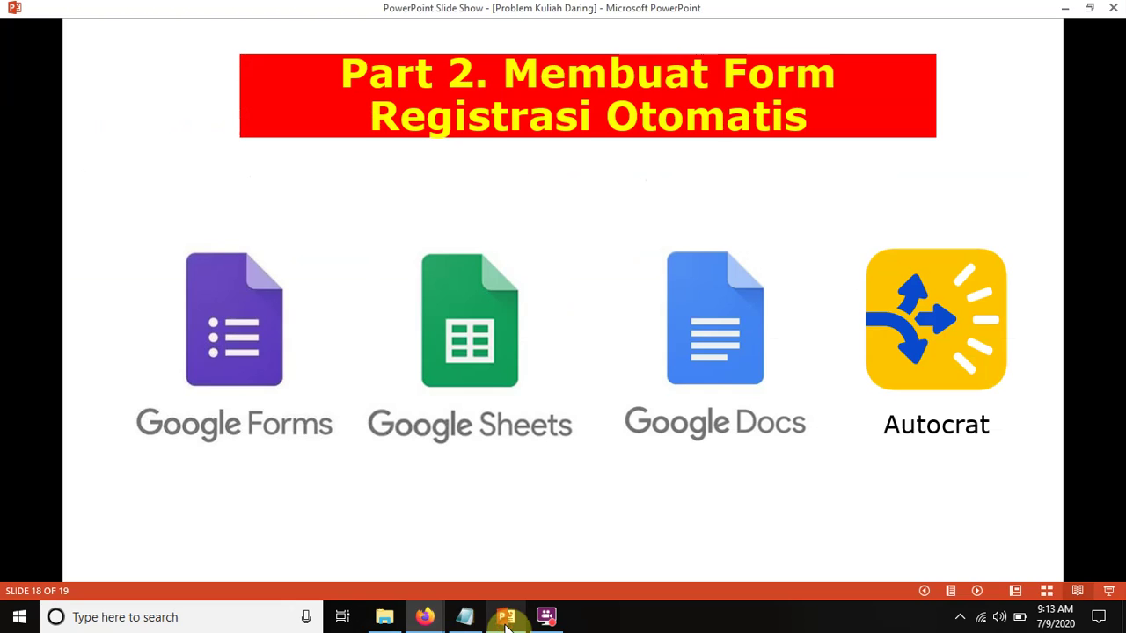